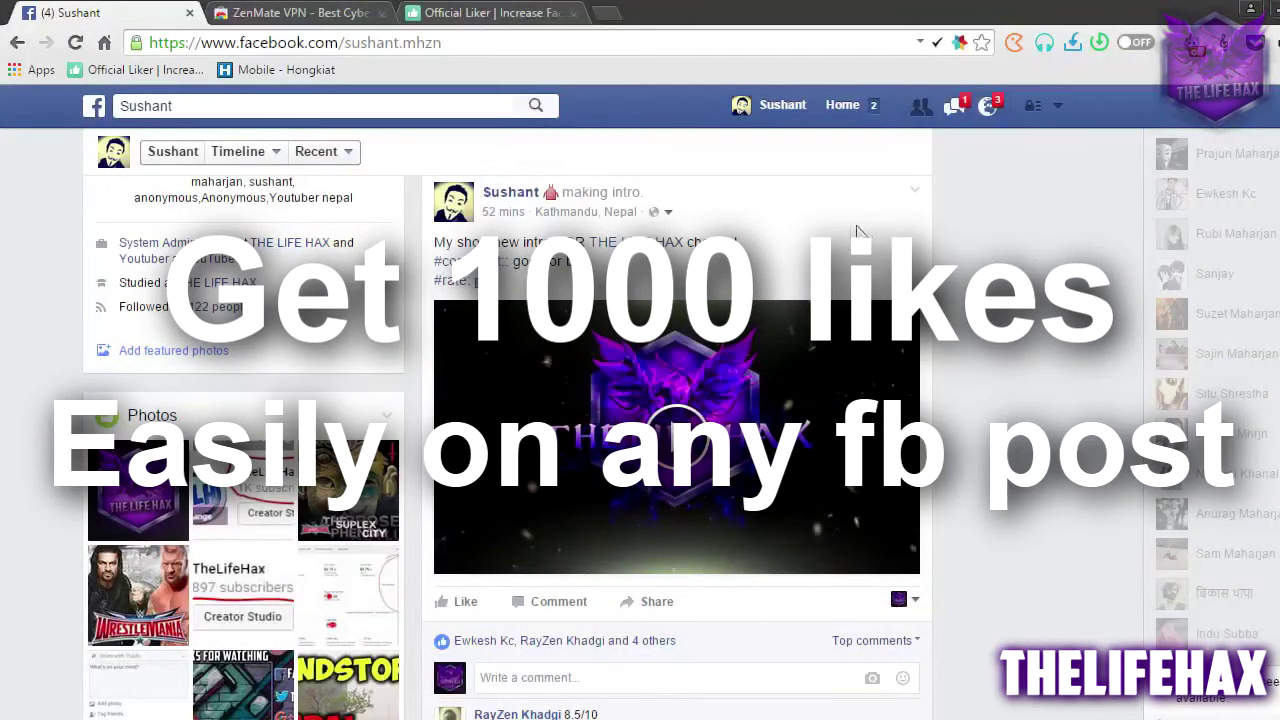
Look through the Facebook profile timeline around the new intro video post and its comments
scroll(844, 232, "up", 3)
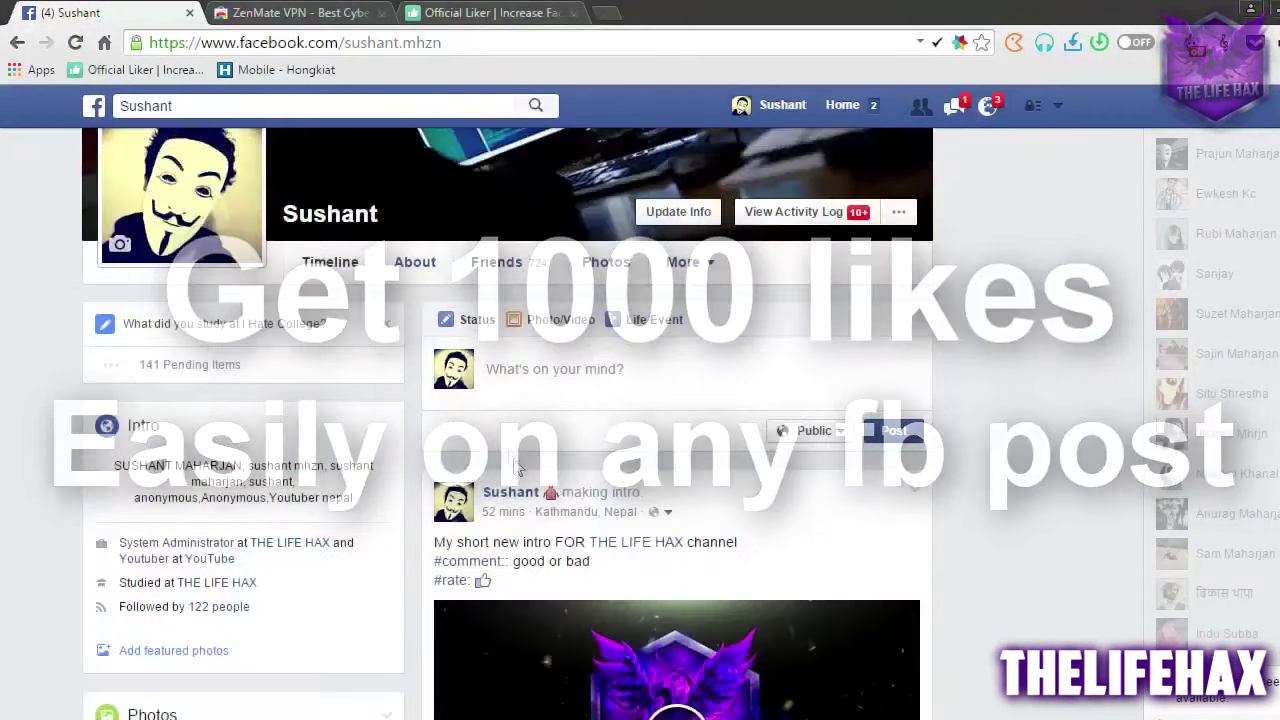
scroll(656, 421, "down", 1)
scroll(657, 427, "down", 1)
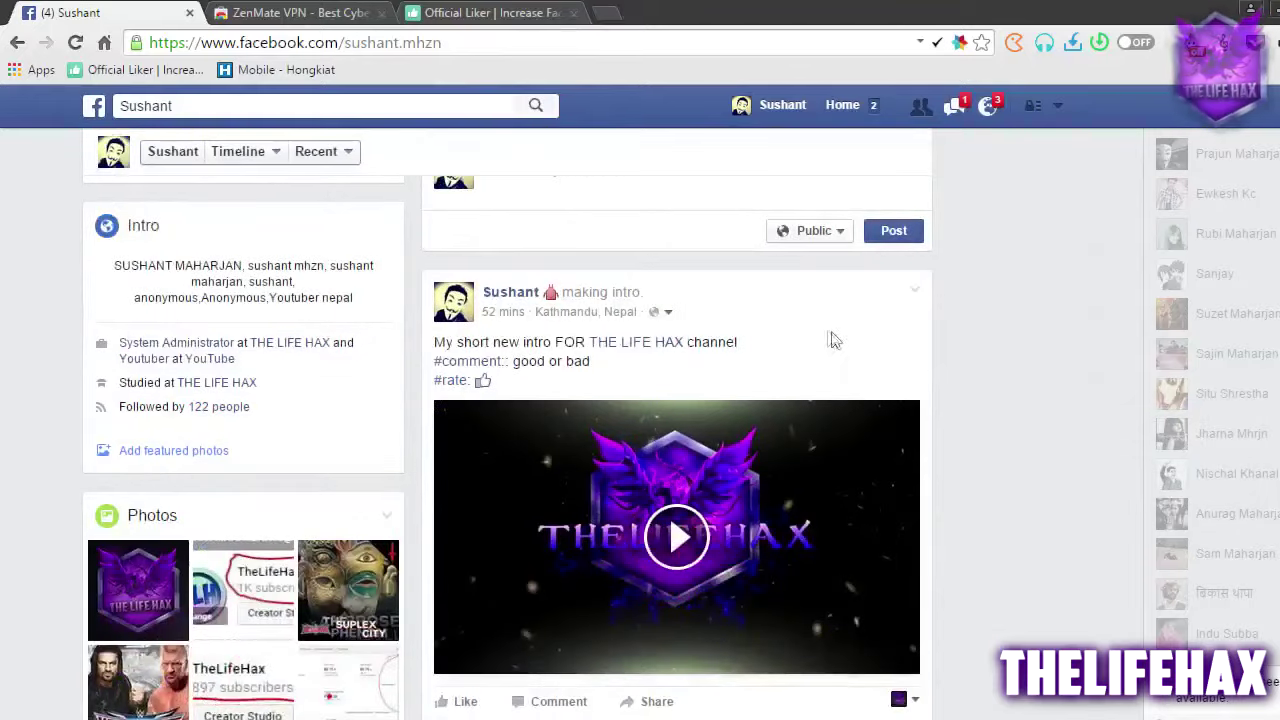
scroll(815, 333, "down", 2)
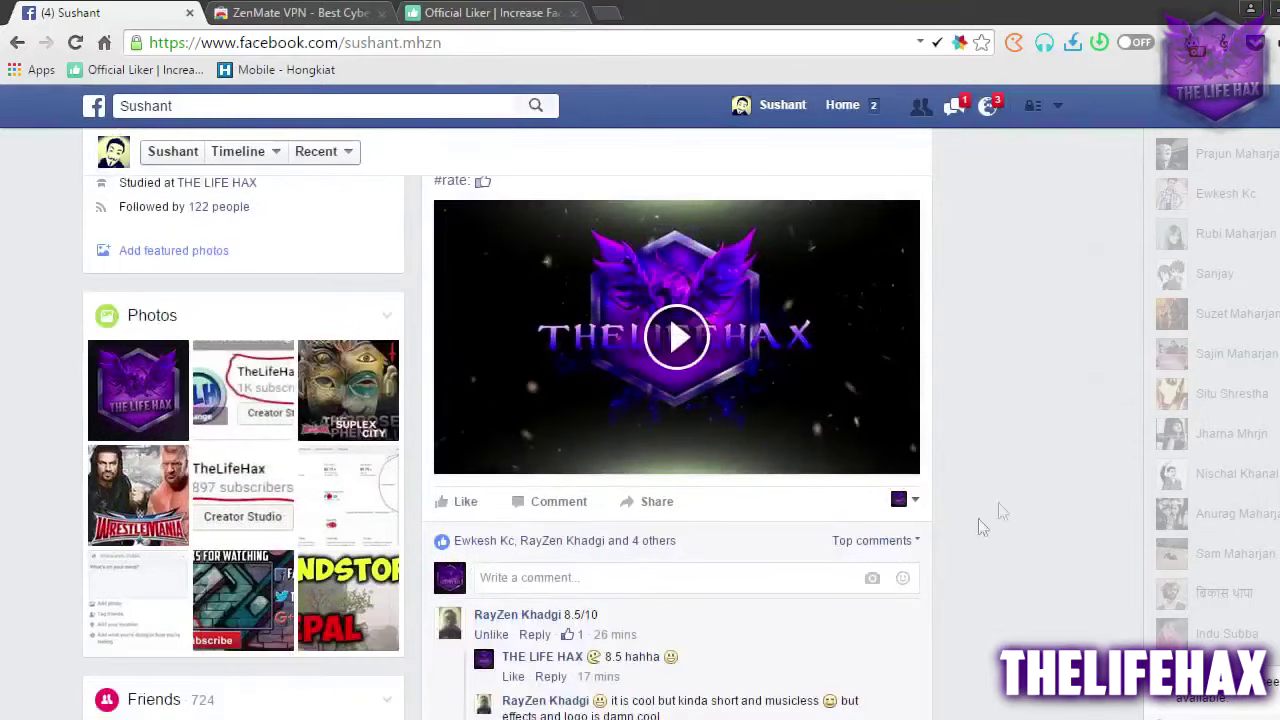
scroll(1017, 470, "down", 3)
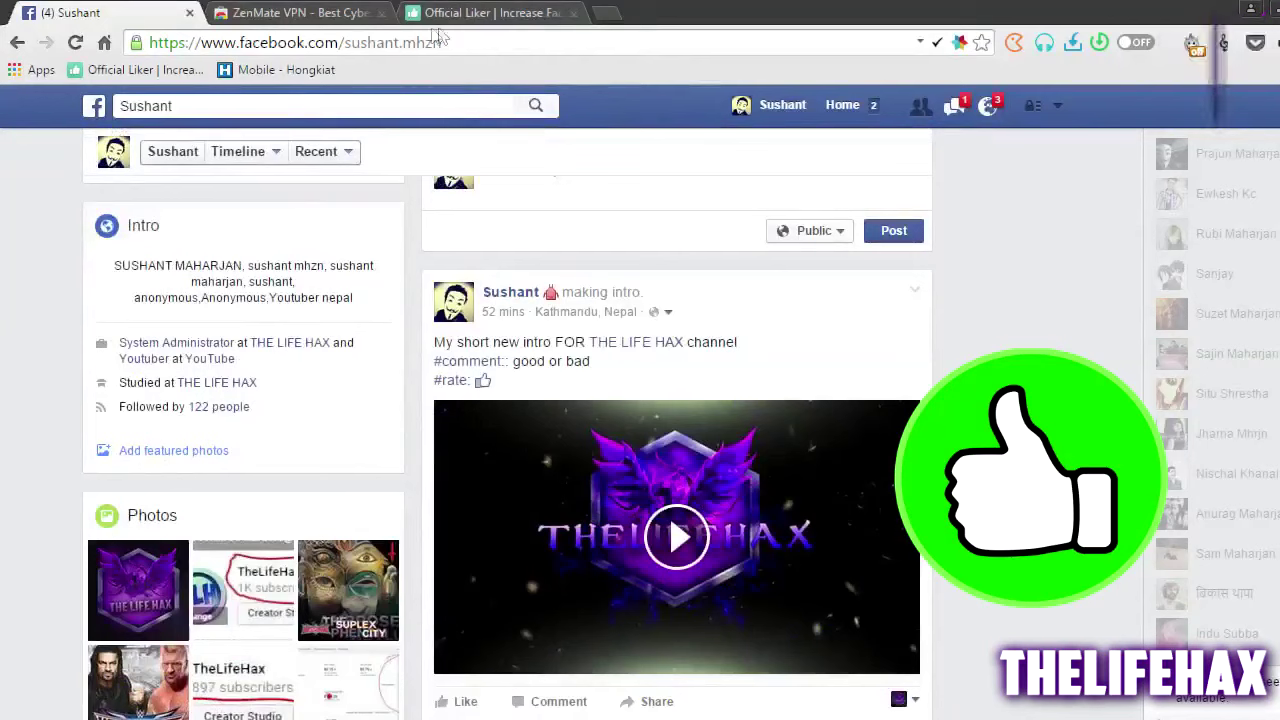
Switch to the Official Liker site and select its address, official-liker.net
left_click(462, 14)
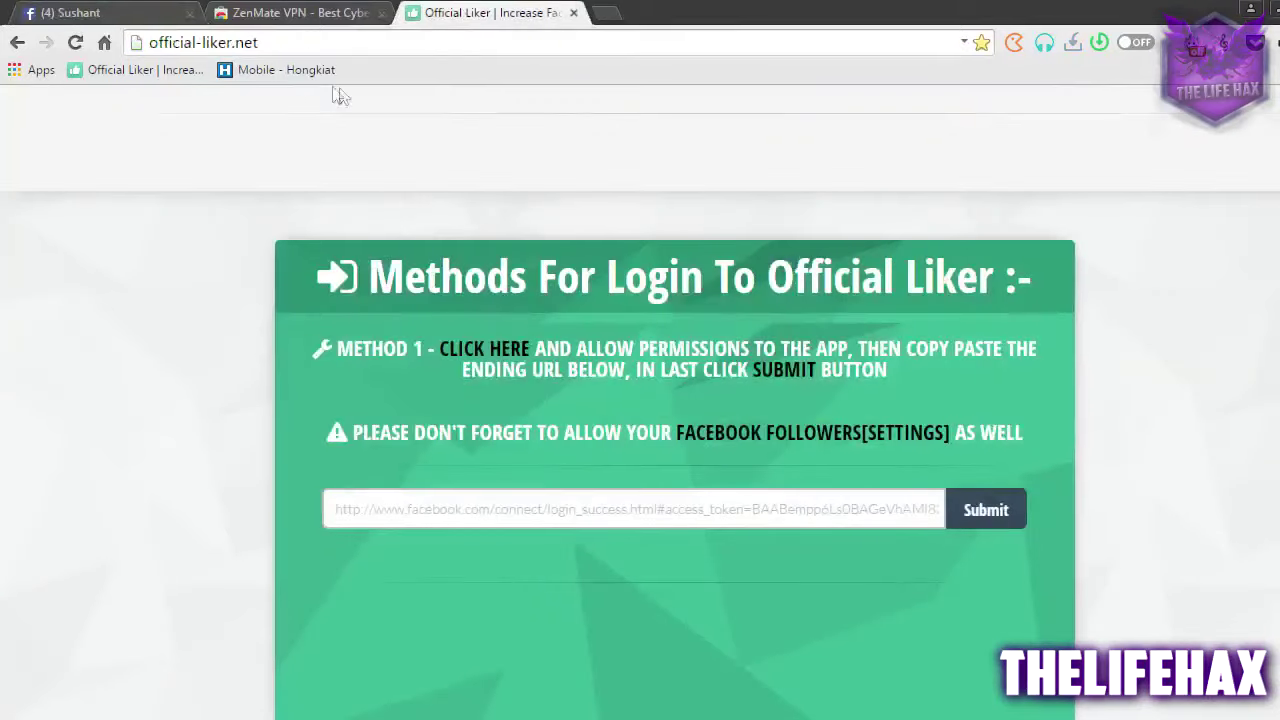
left_click(264, 42)
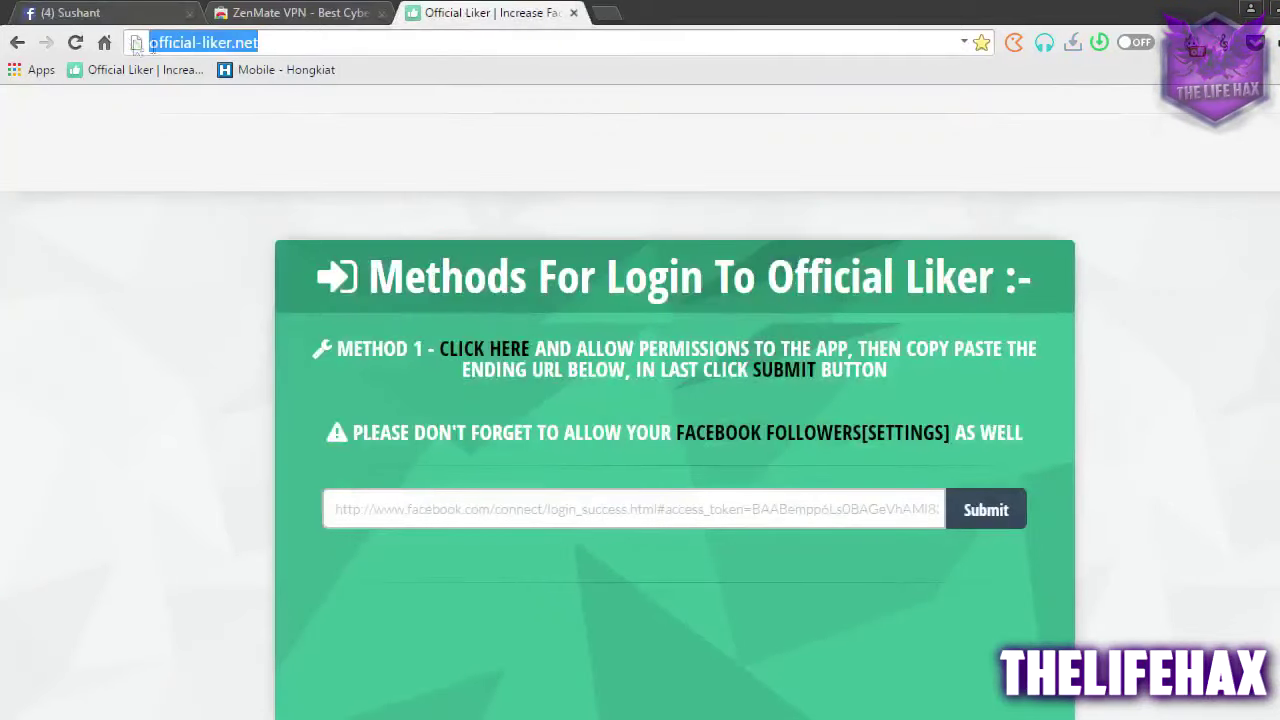
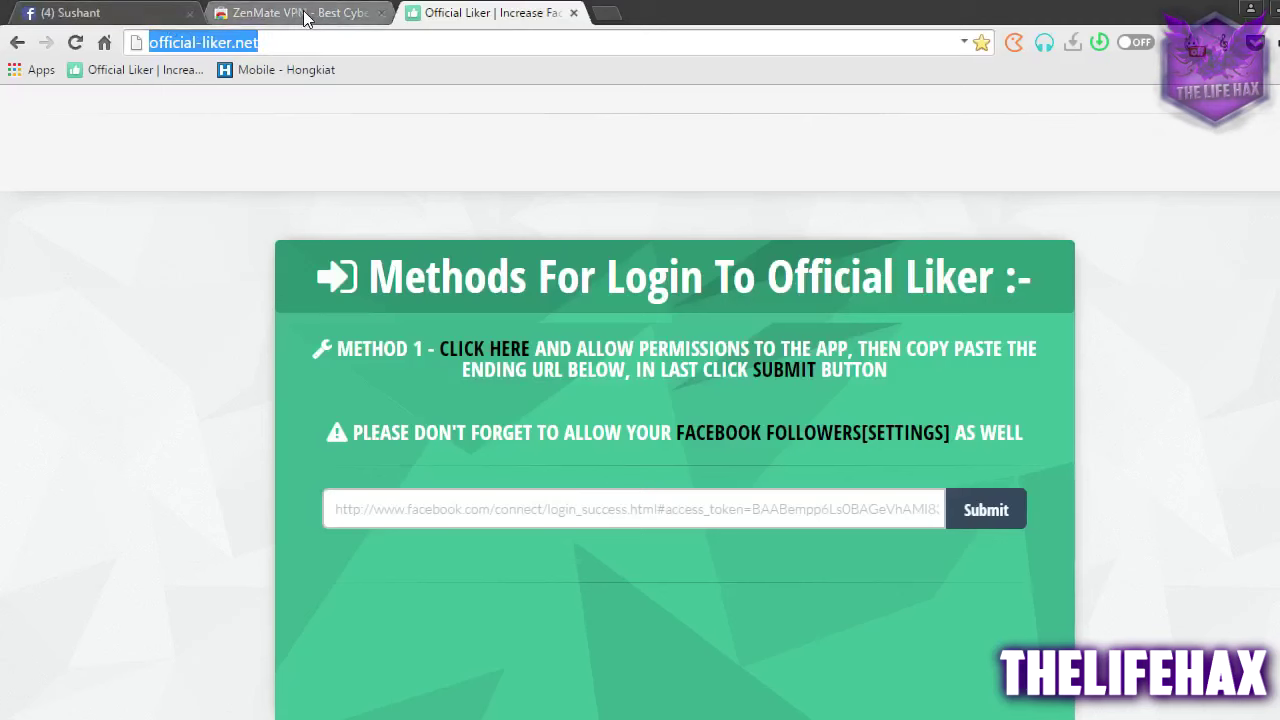
triple_click(327, 38)
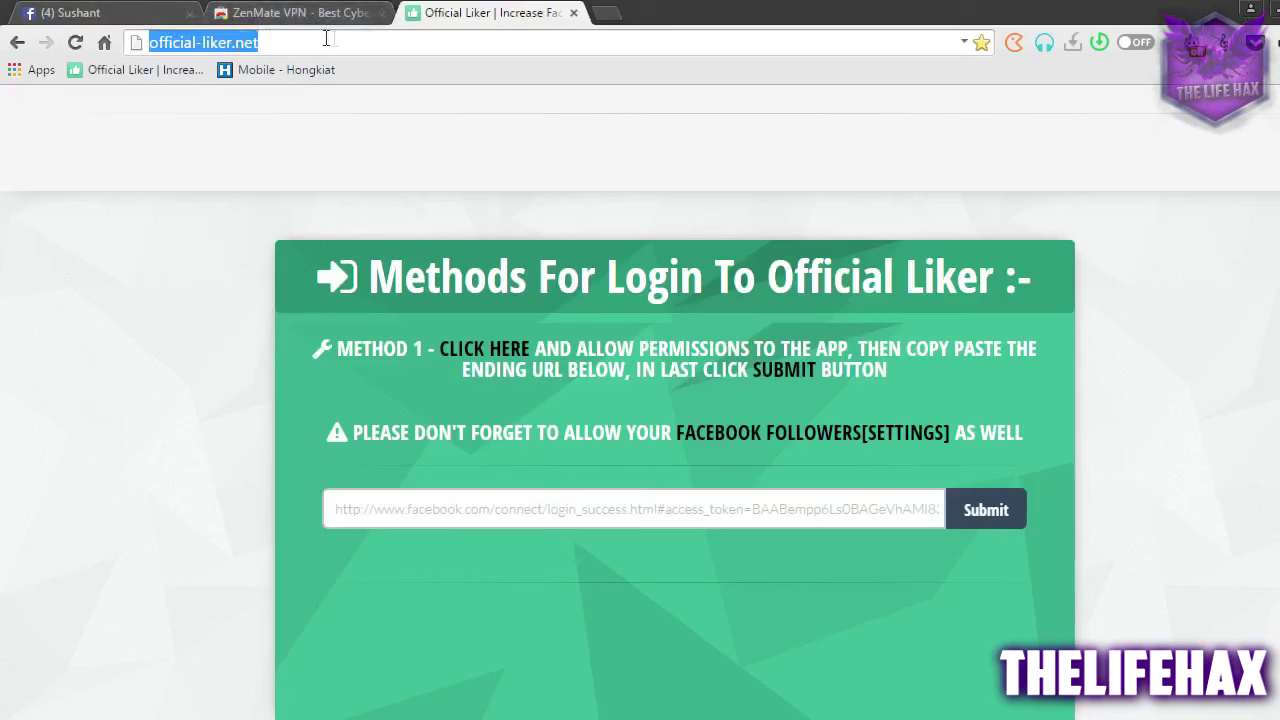
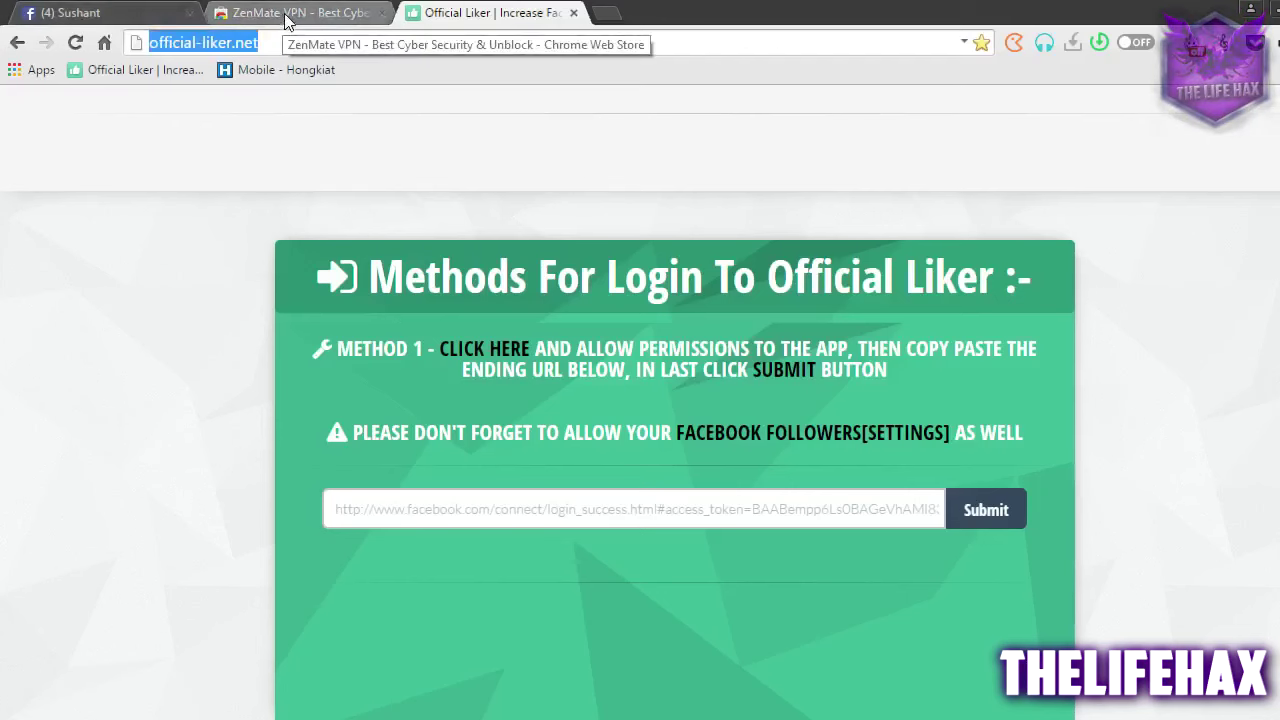
Review the ZenMate VPN store page and the extension's list of available locations without changing the location
left_click(288, 14)
left_click_drag(323, 142, 828, 148)
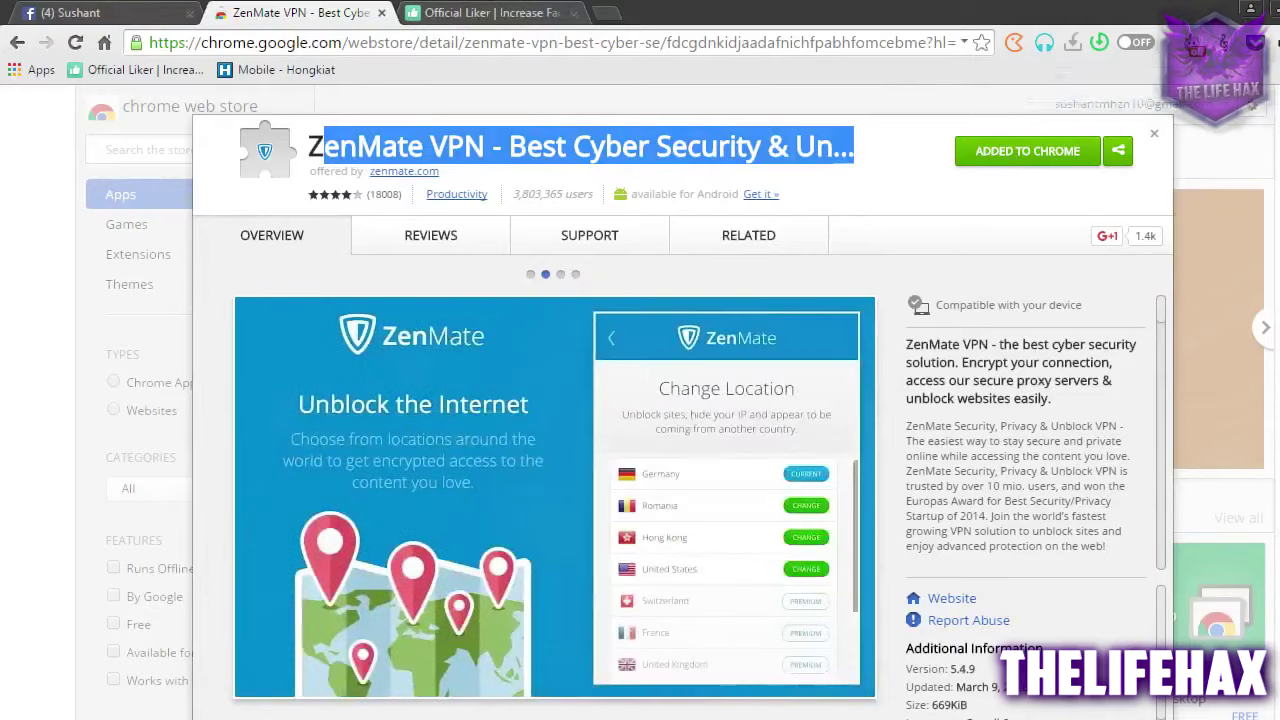
left_click(1276, 42)
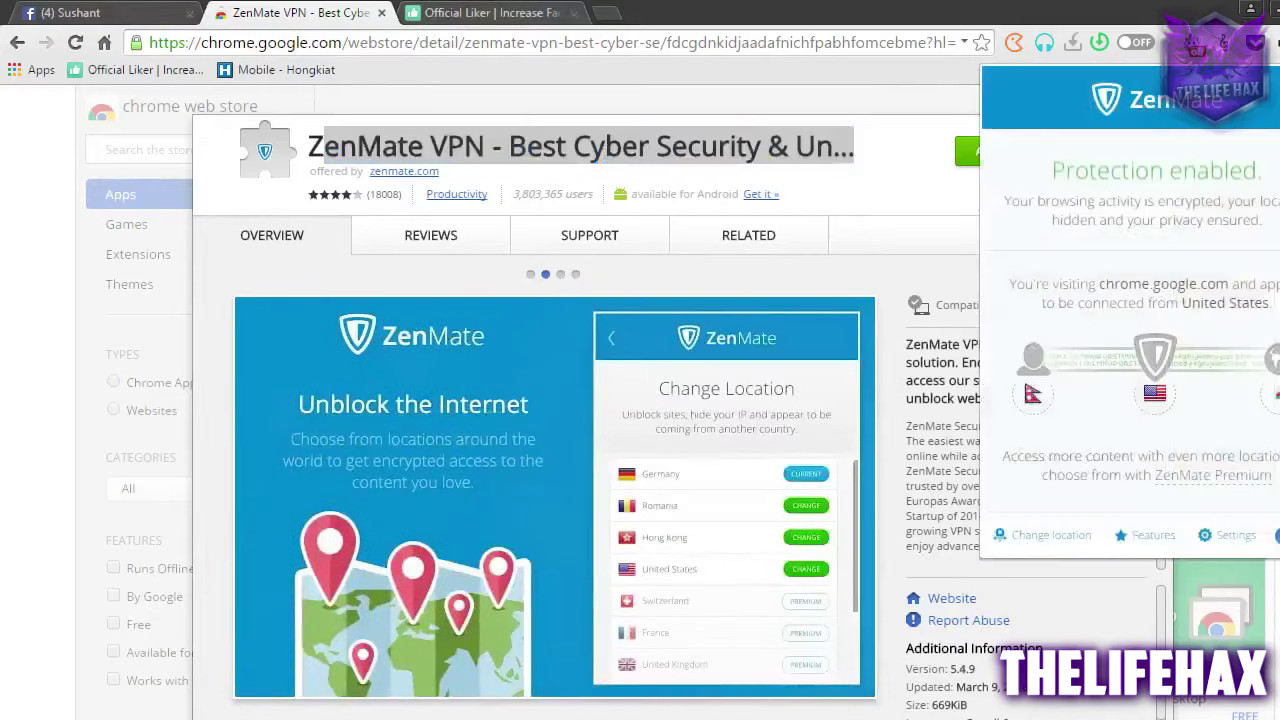
left_click(1157, 397)
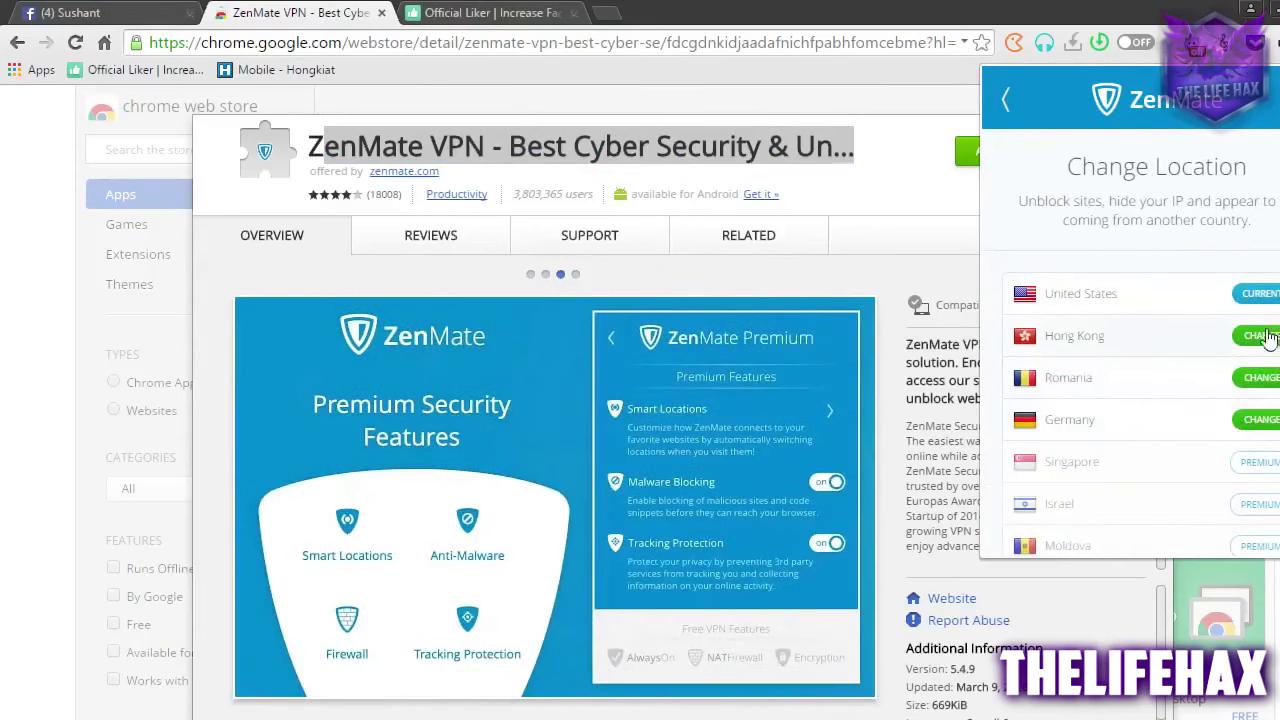
left_click(1008, 103)
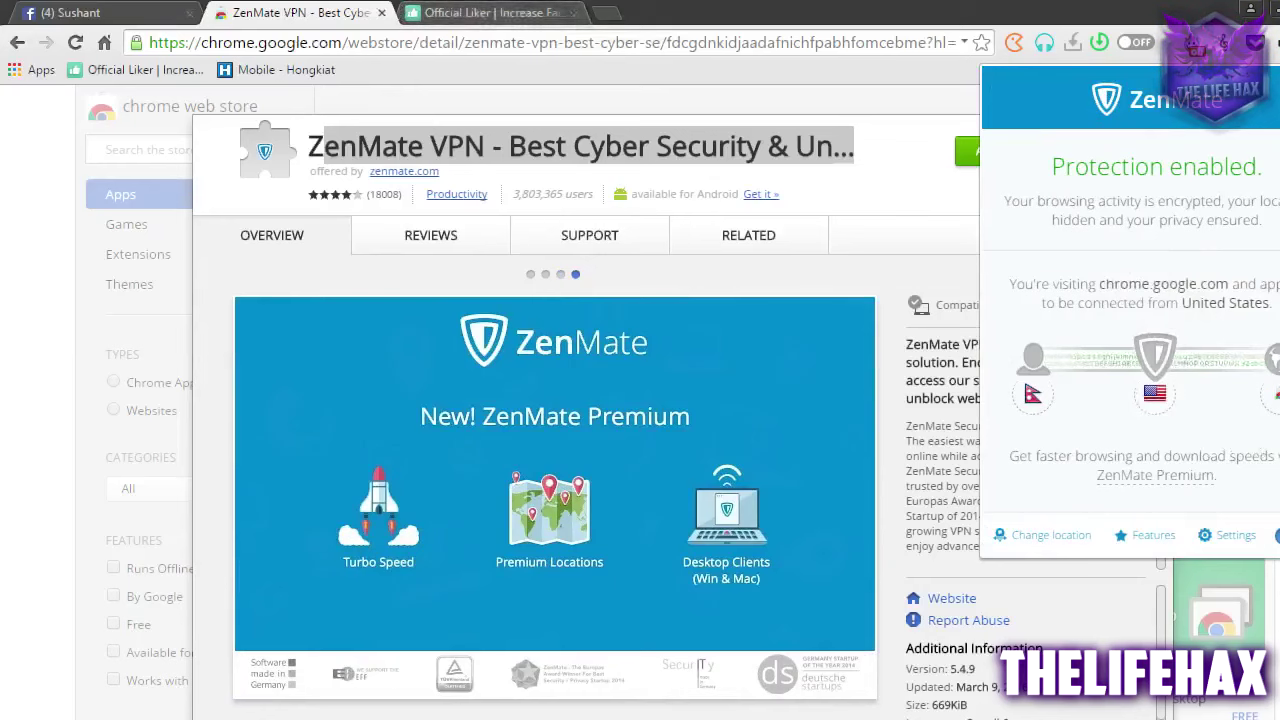
Turn off ZenMate protection and close its Chrome Web Store page, returning to the Official Liker site
left_click(1277, 535)
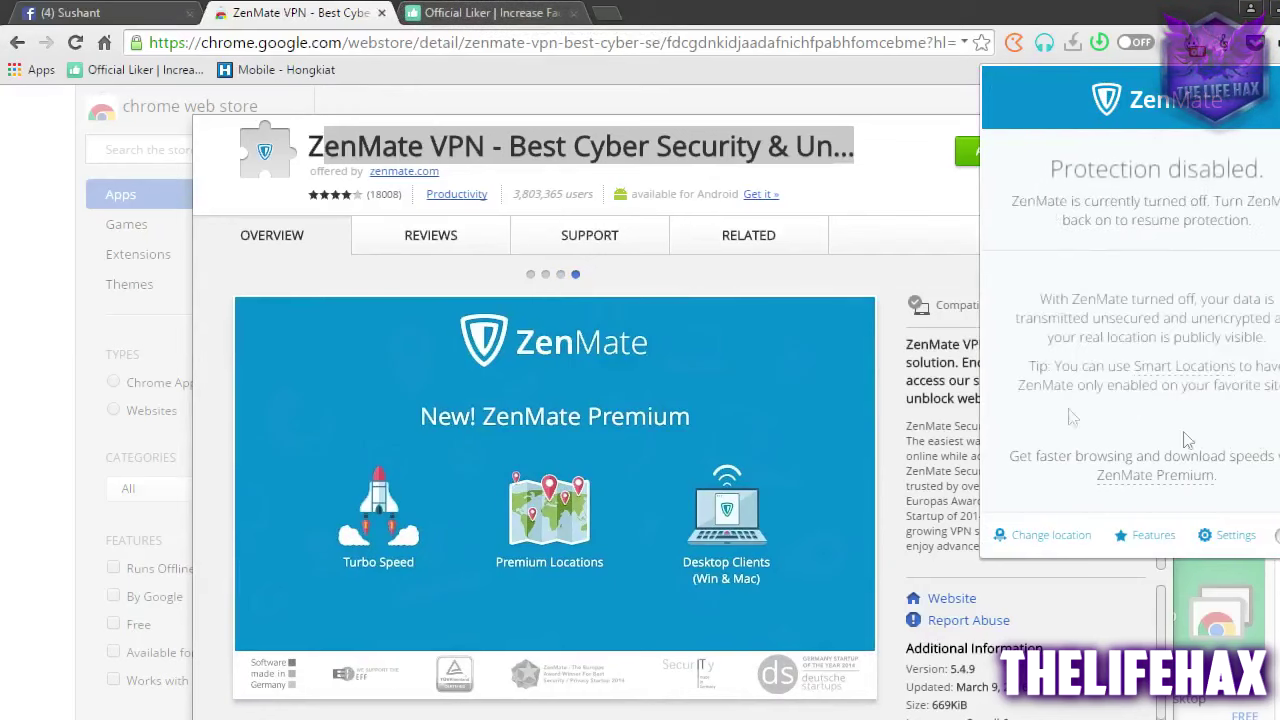
left_click(485, 12)
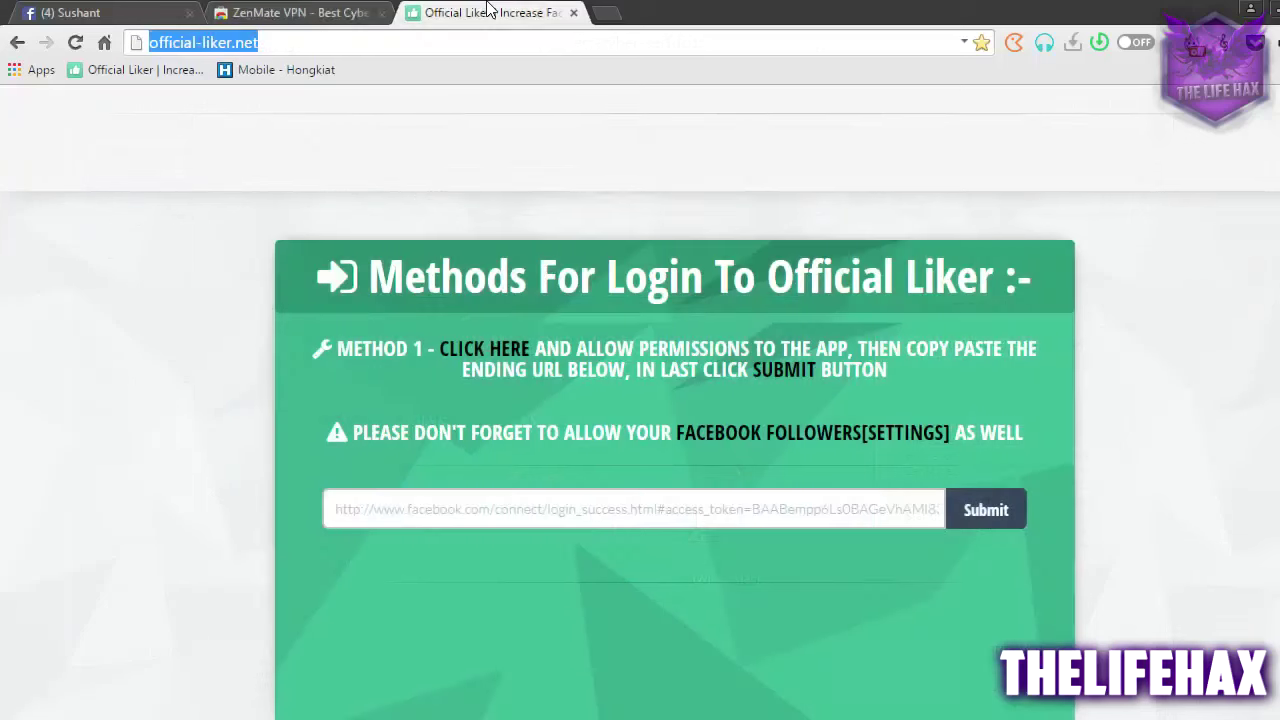
left_click(385, 13)
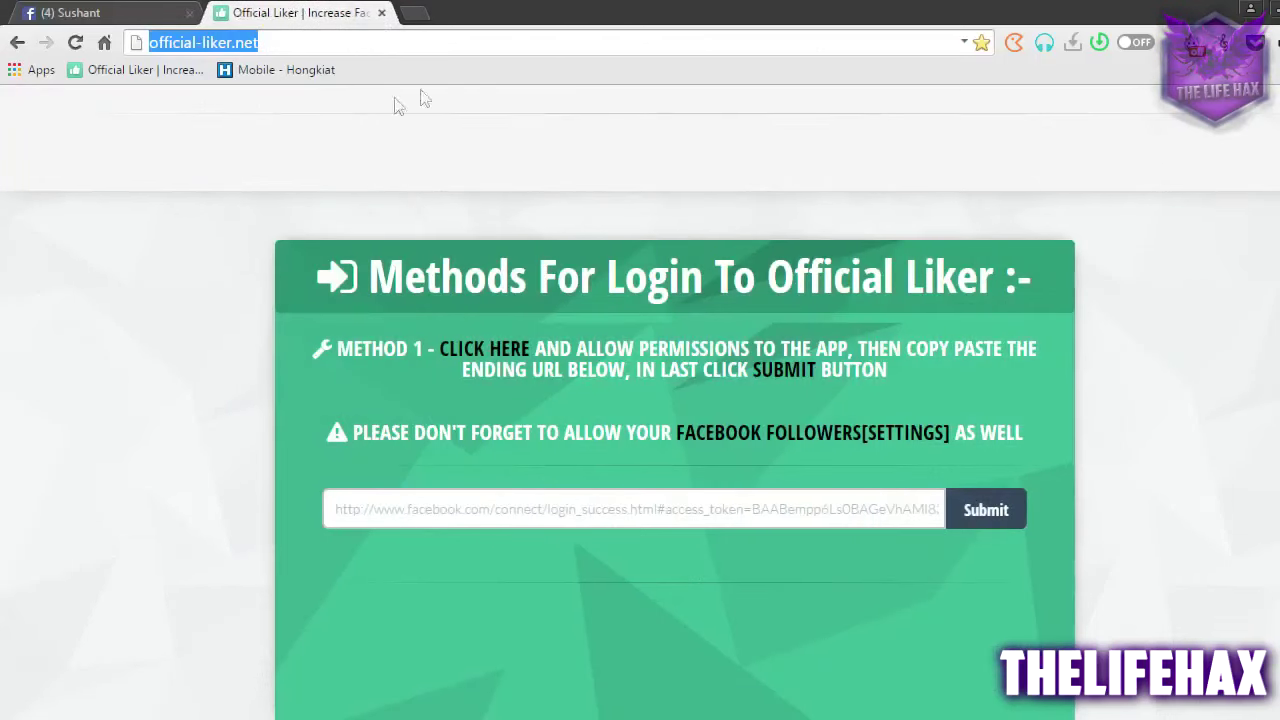
left_click(588, 112)
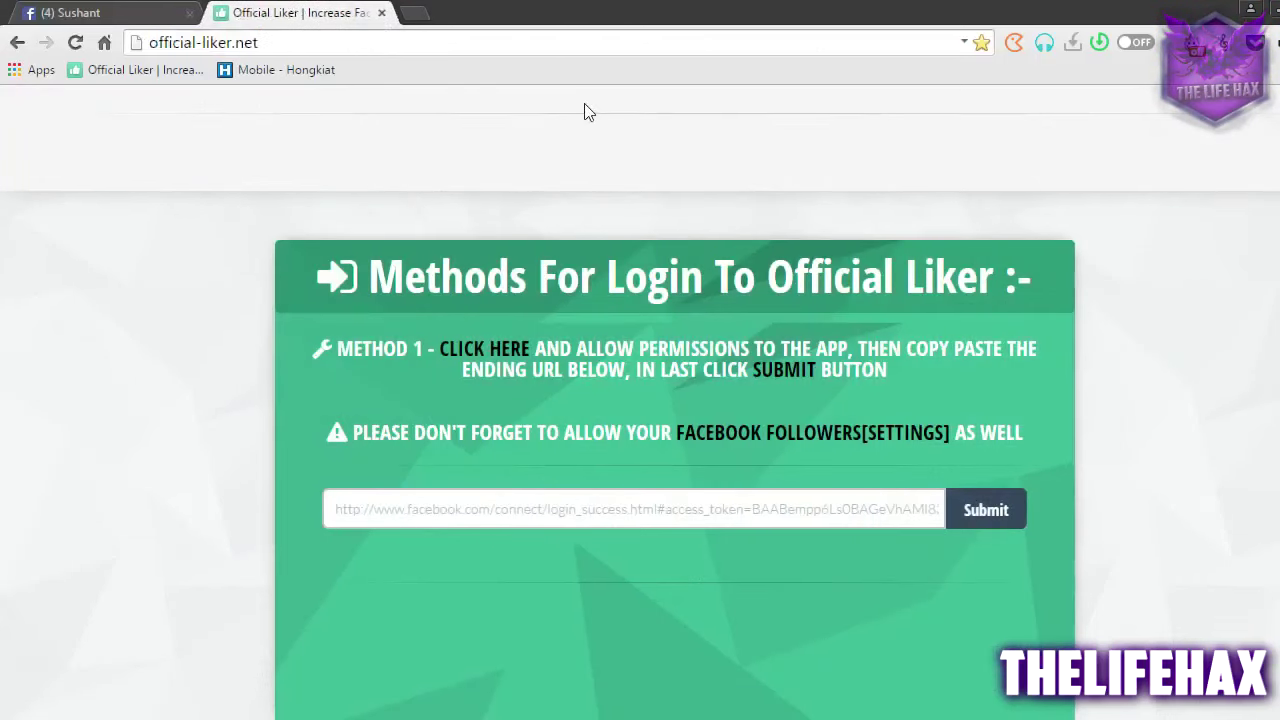
Open the Method 1 link in the Official Liker login instructions
scroll(565, 175, "down", 3)
scroll(594, 234, "up", 4)
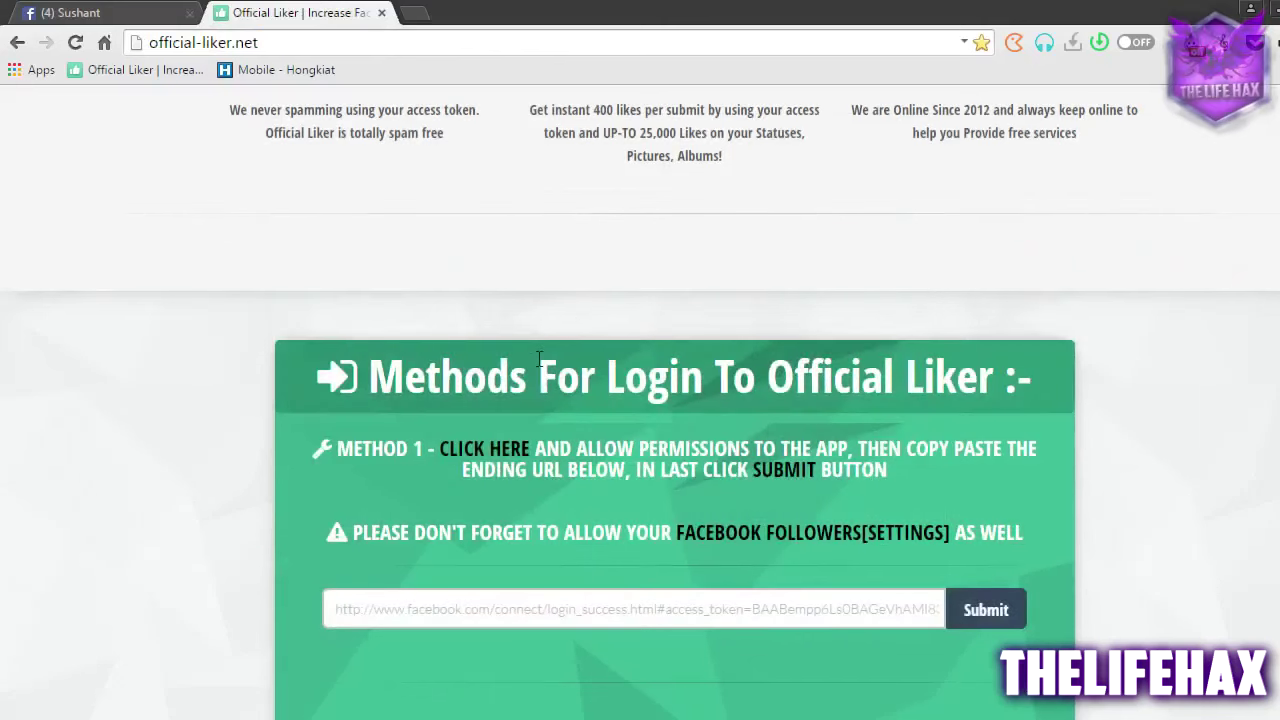
scroll(466, 291, "down", 4)
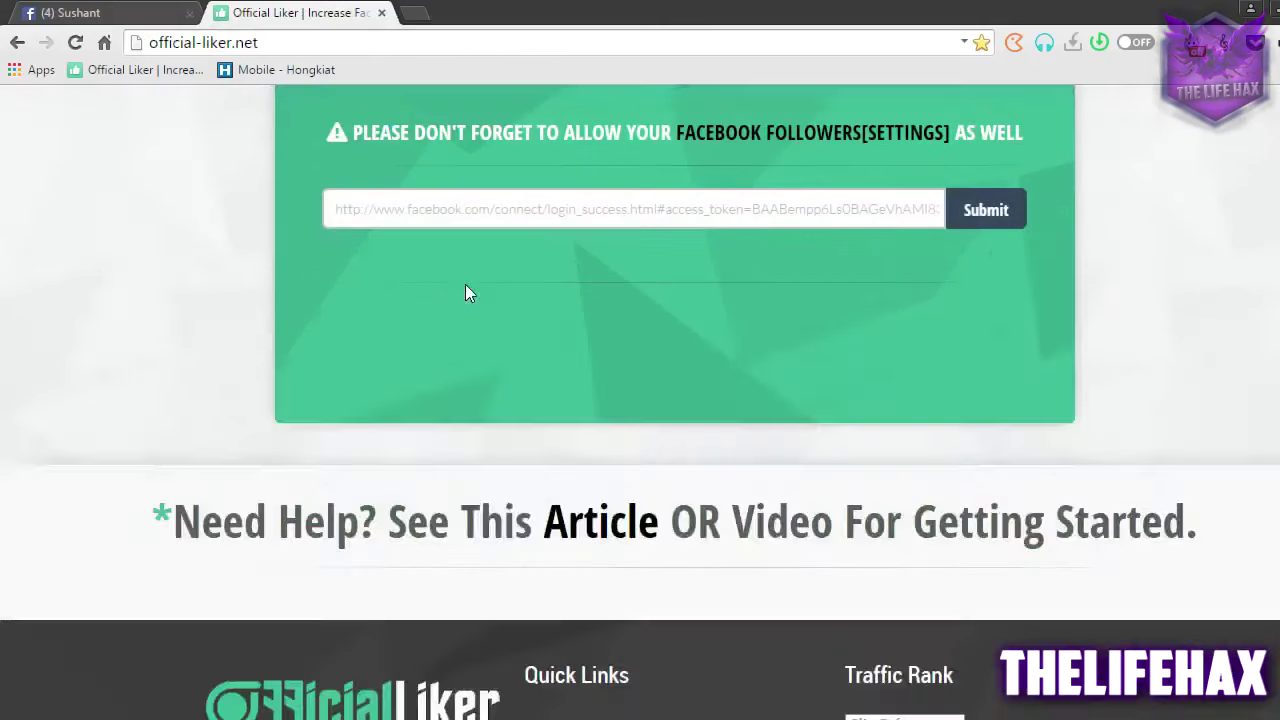
scroll(468, 289, "up", 2)
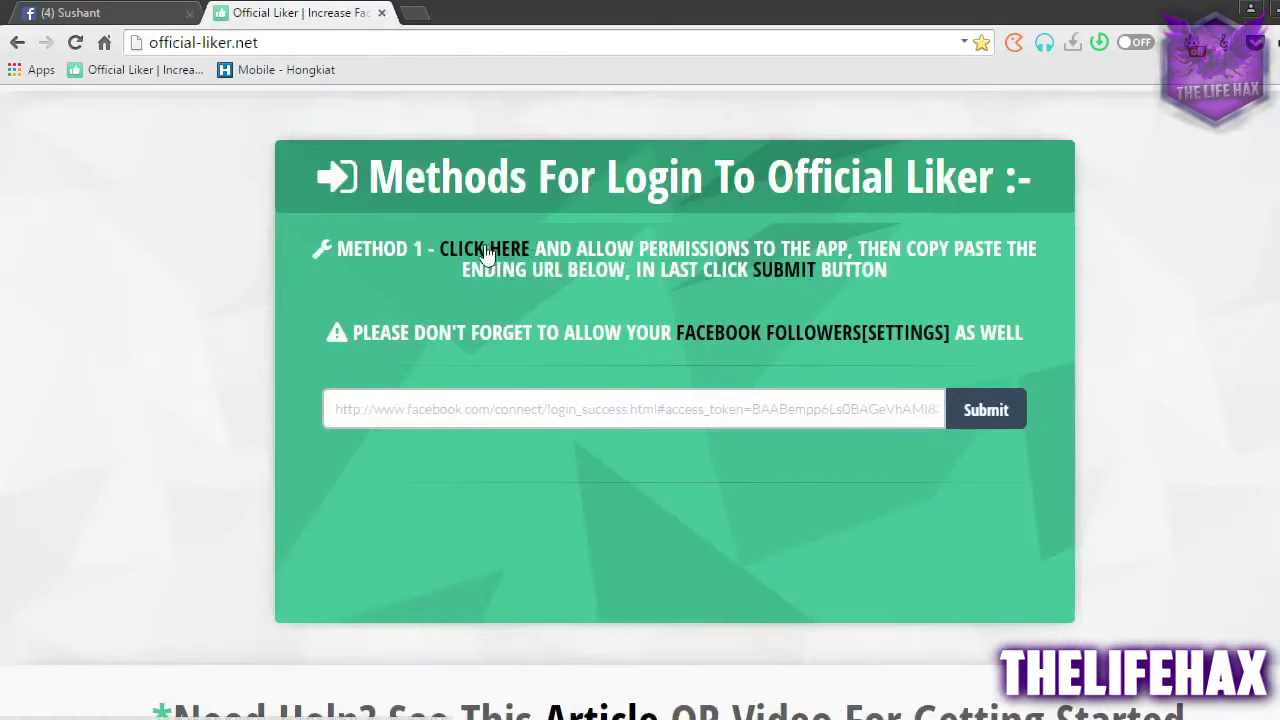
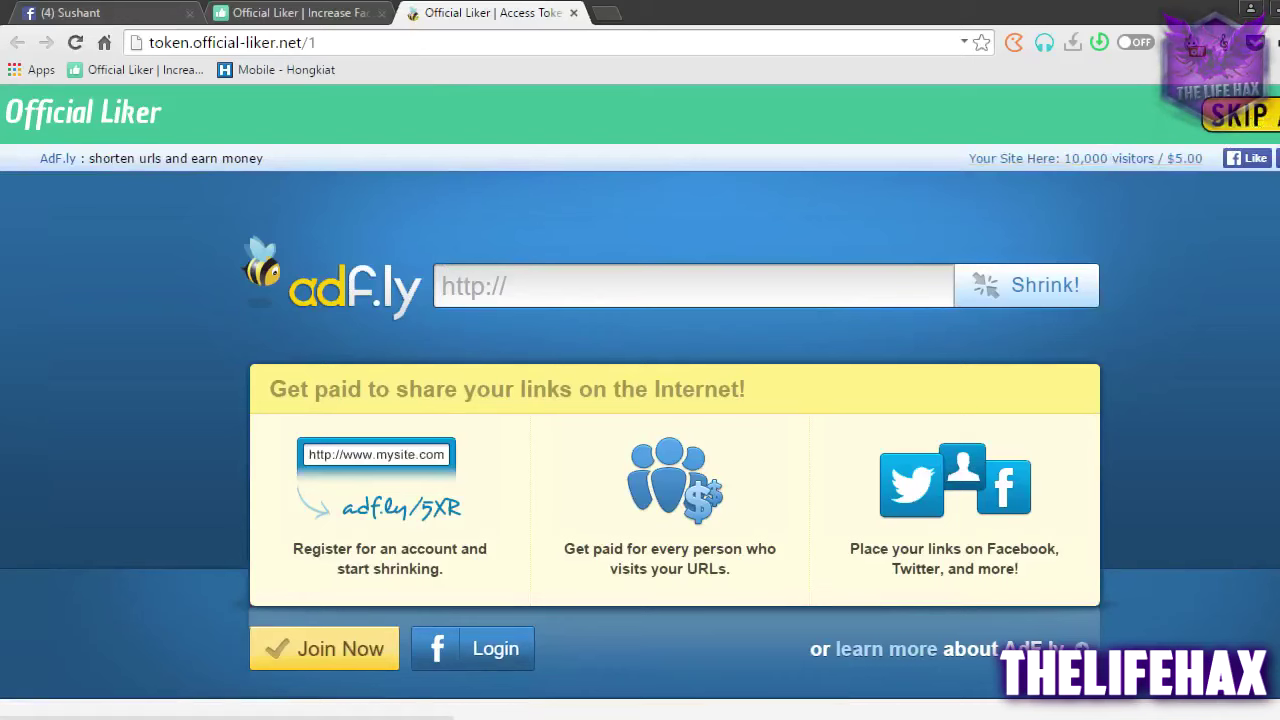
Skip the adf.ly advert and close the extra page it opens, continuing to the Official Liker access token page
left_click(1238, 115)
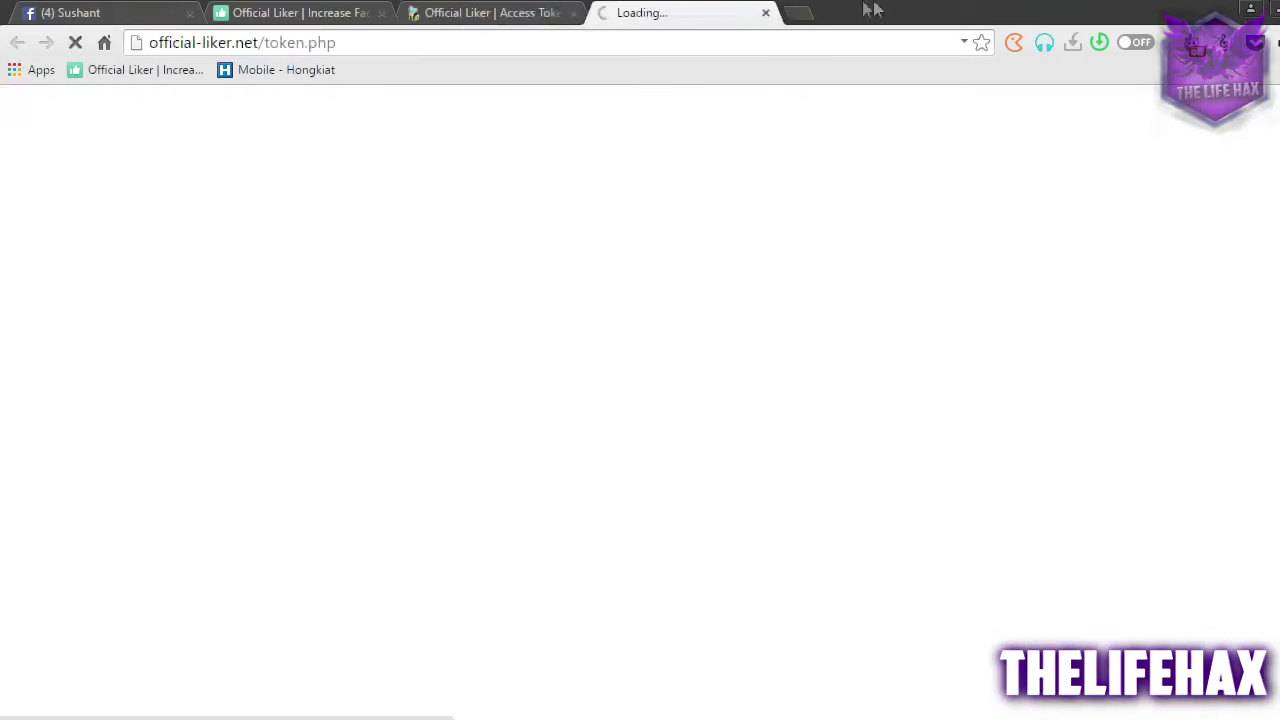
left_click(766, 13)
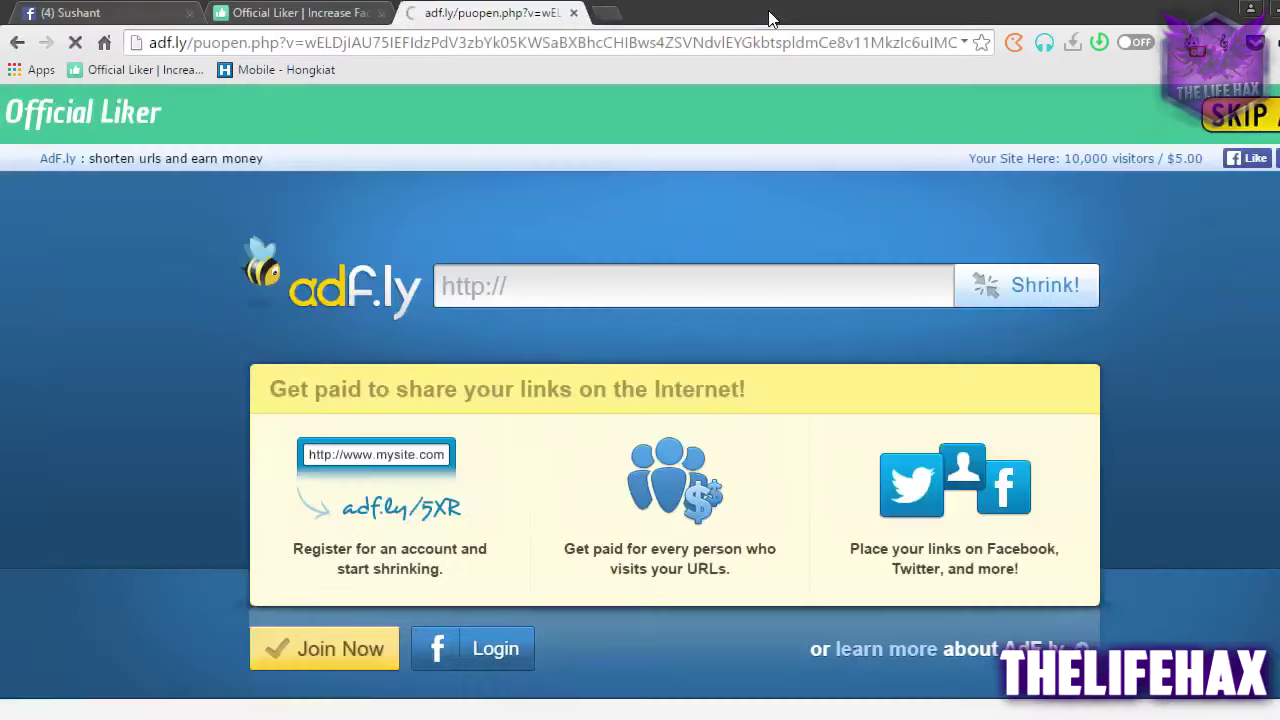
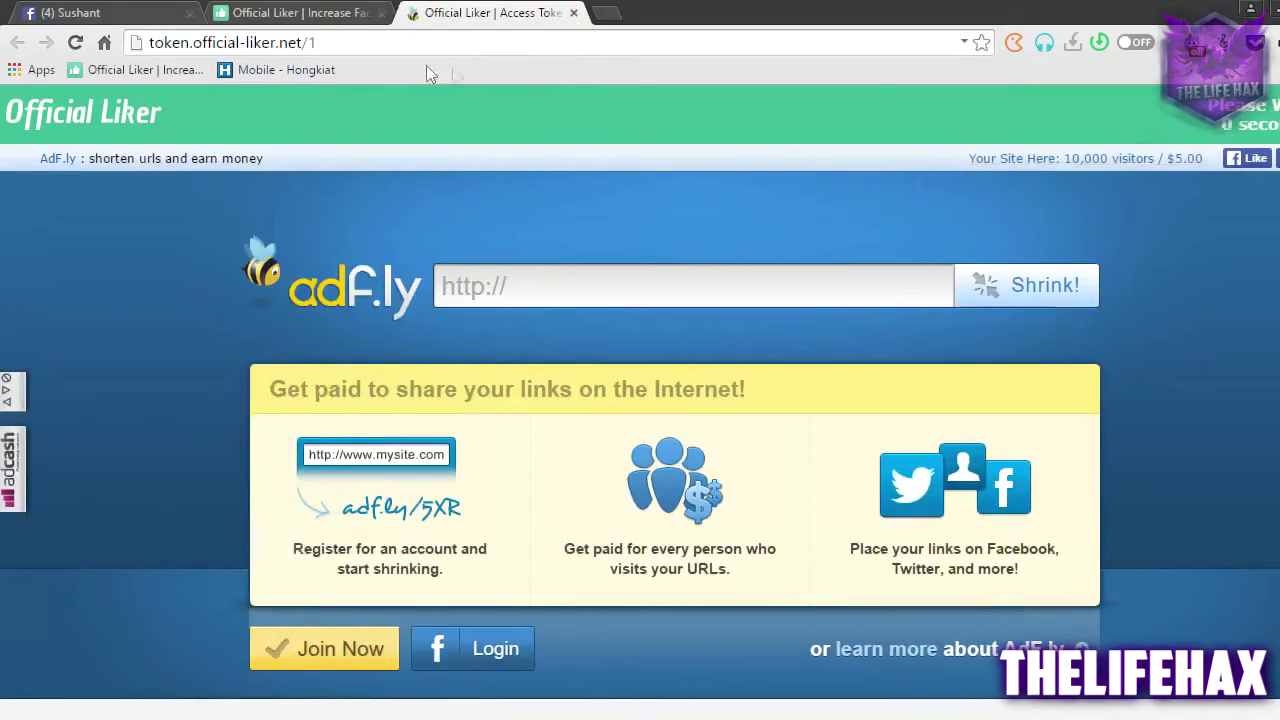
left_click(1275, 121)
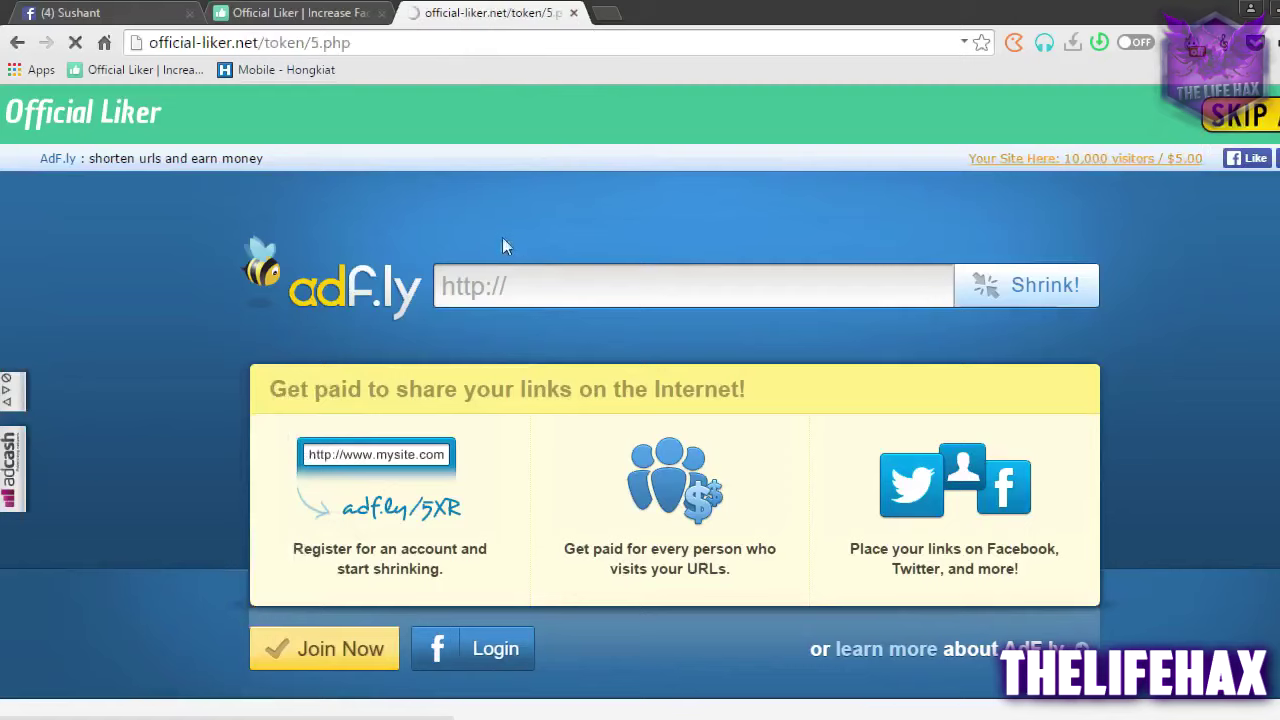
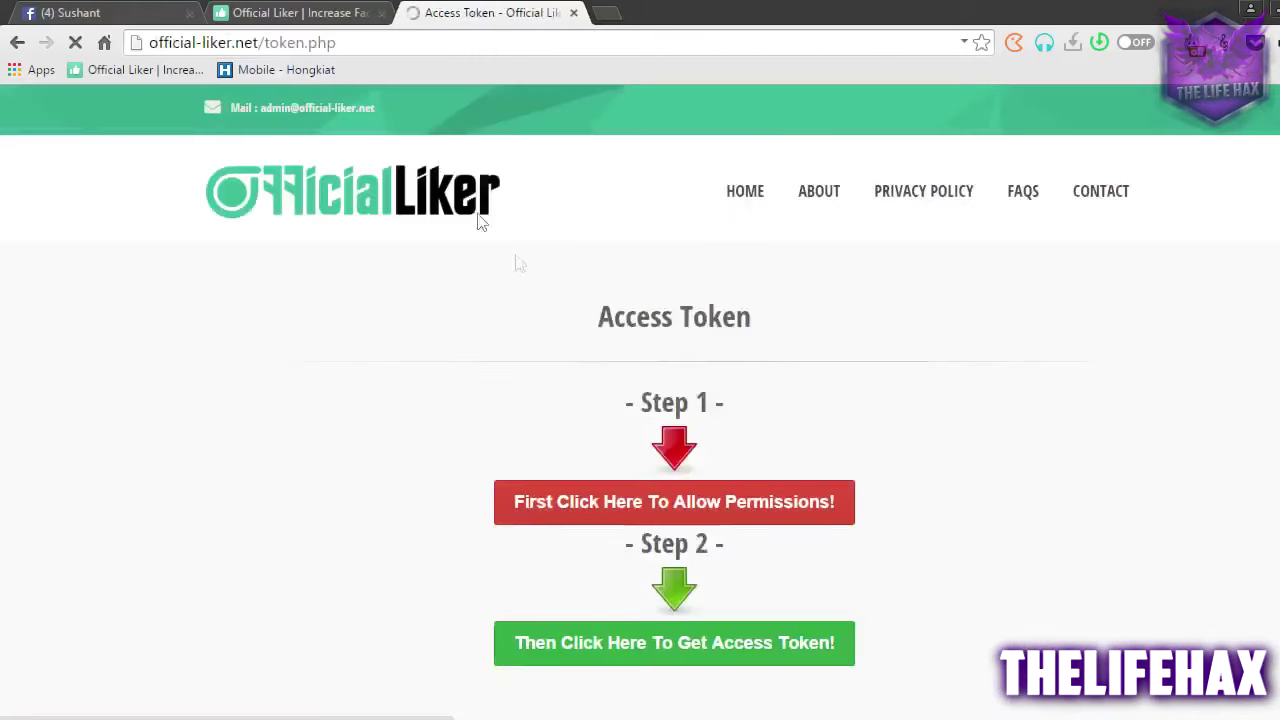
Start Step 1 of the access token page and accept the Facebook permissions requested by HTC Sense, including posting
scroll(675, 388, "down", 1)
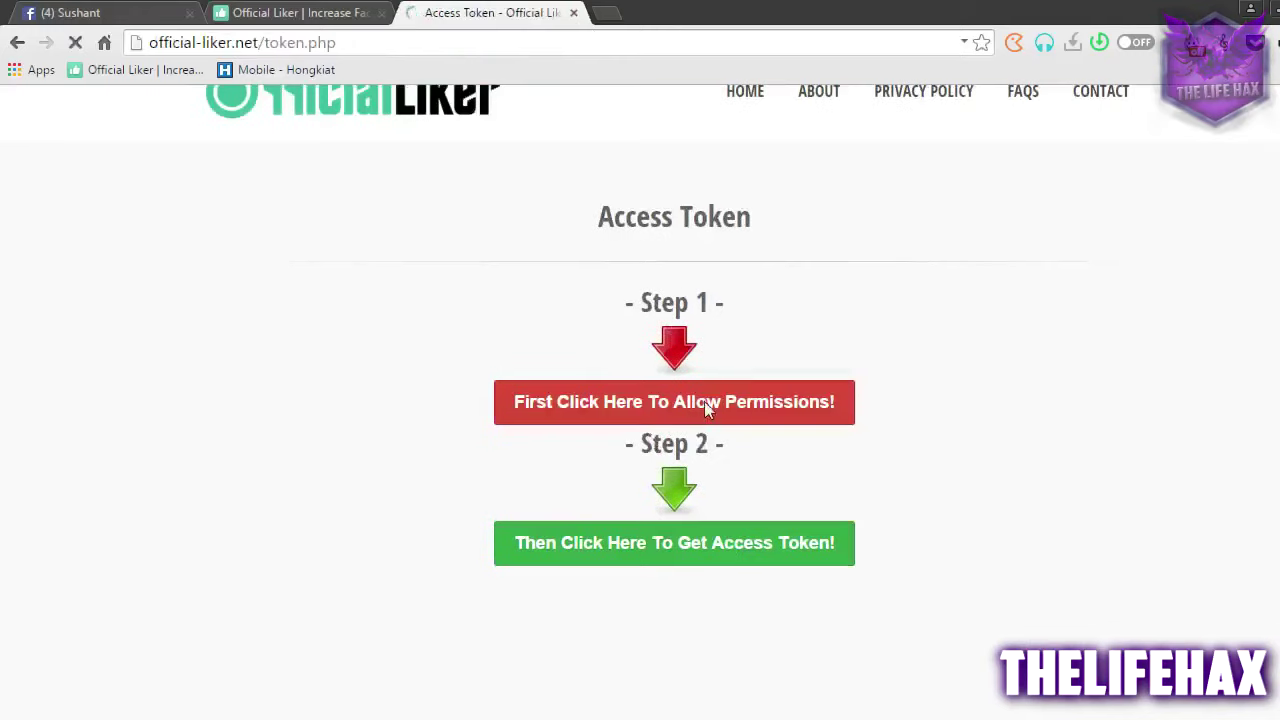
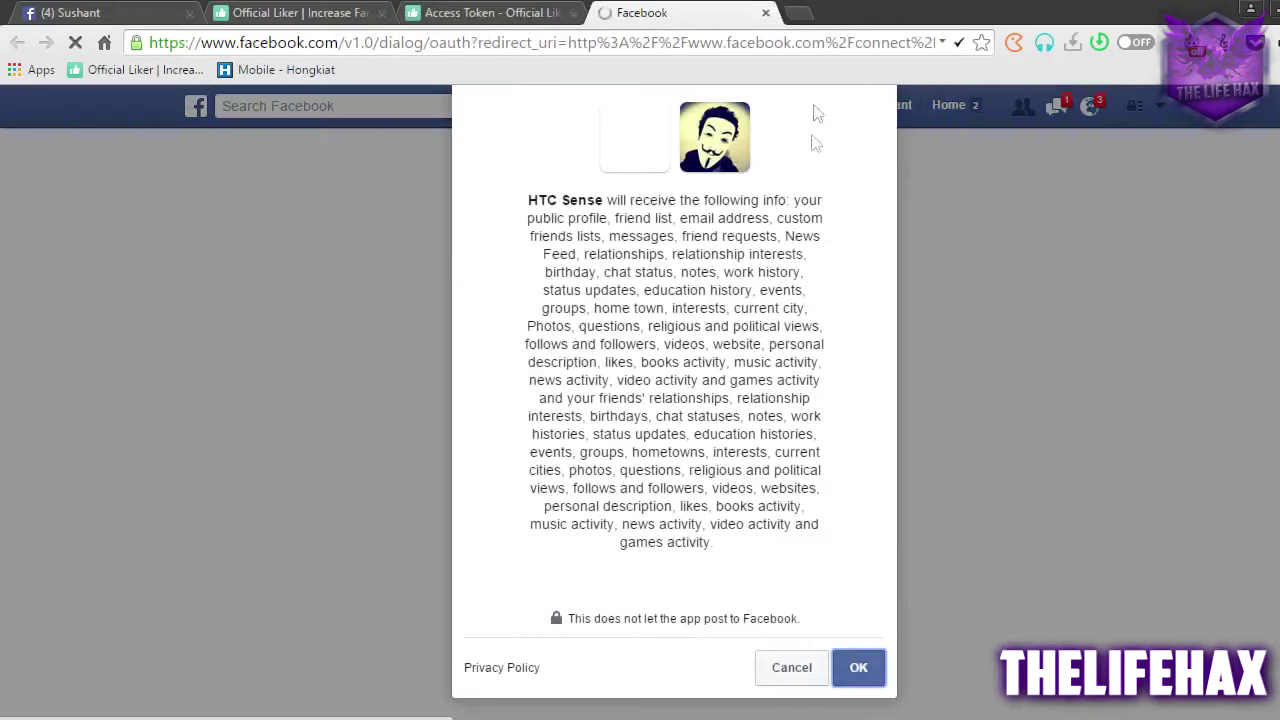
left_click(864, 676)
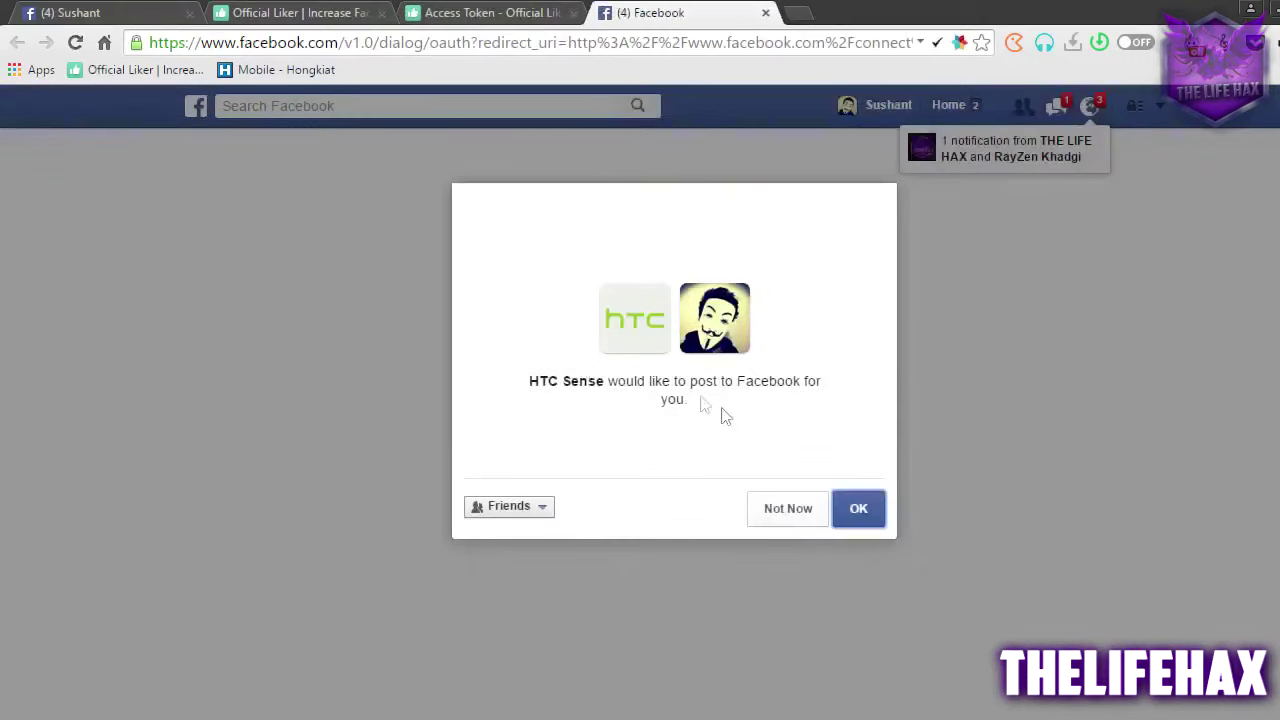
left_click(872, 511)
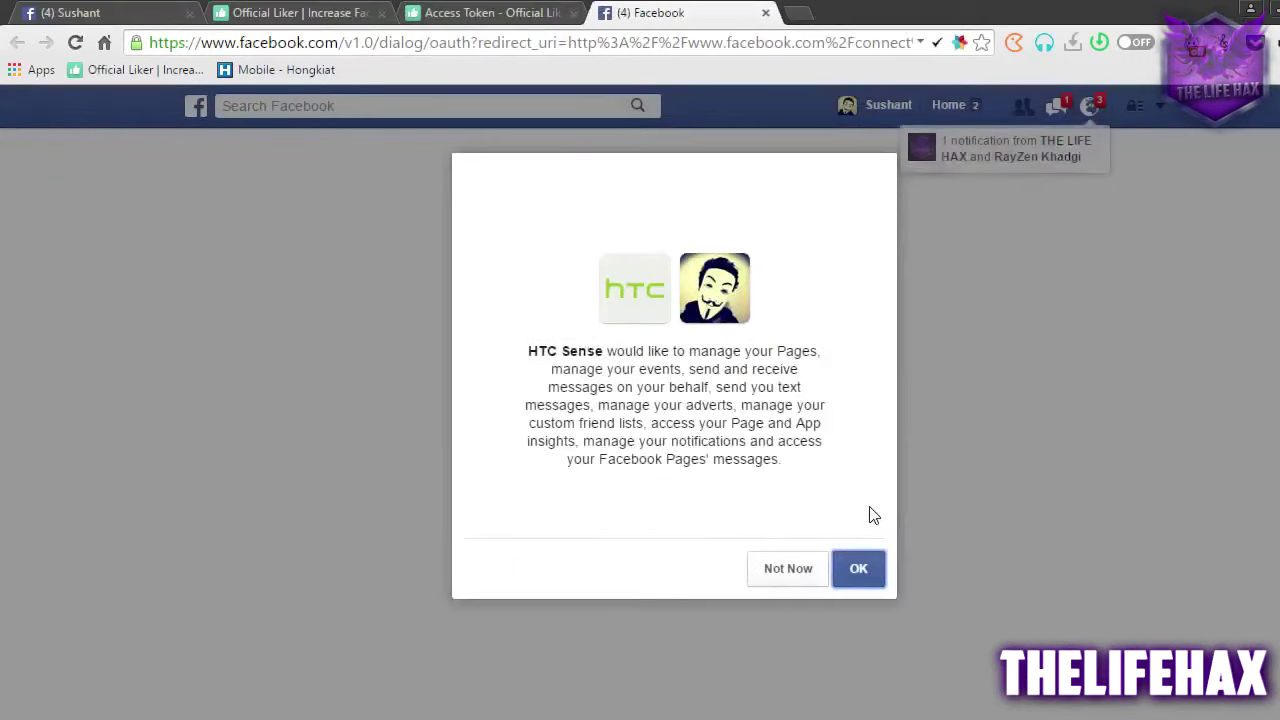
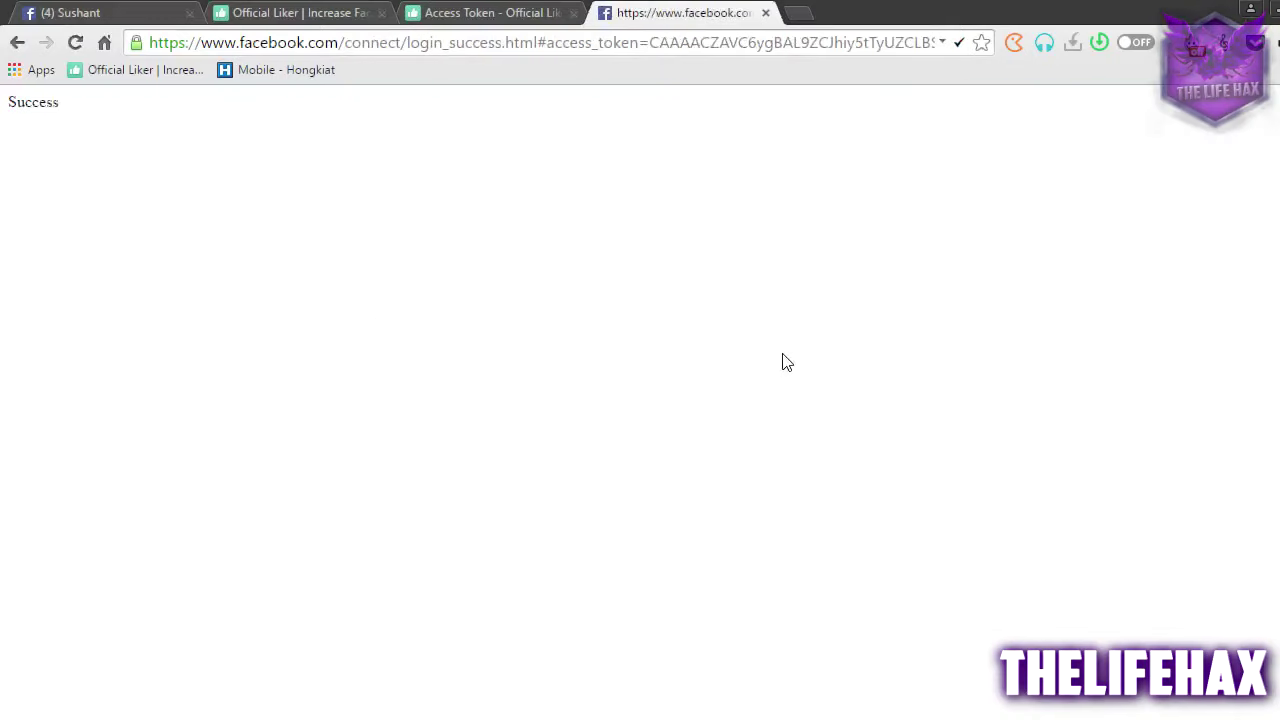
Read the security warning on the Facebook success page, highlighting its text
left_click_drag(75, 105, 410, 134)
left_click(437, 150)
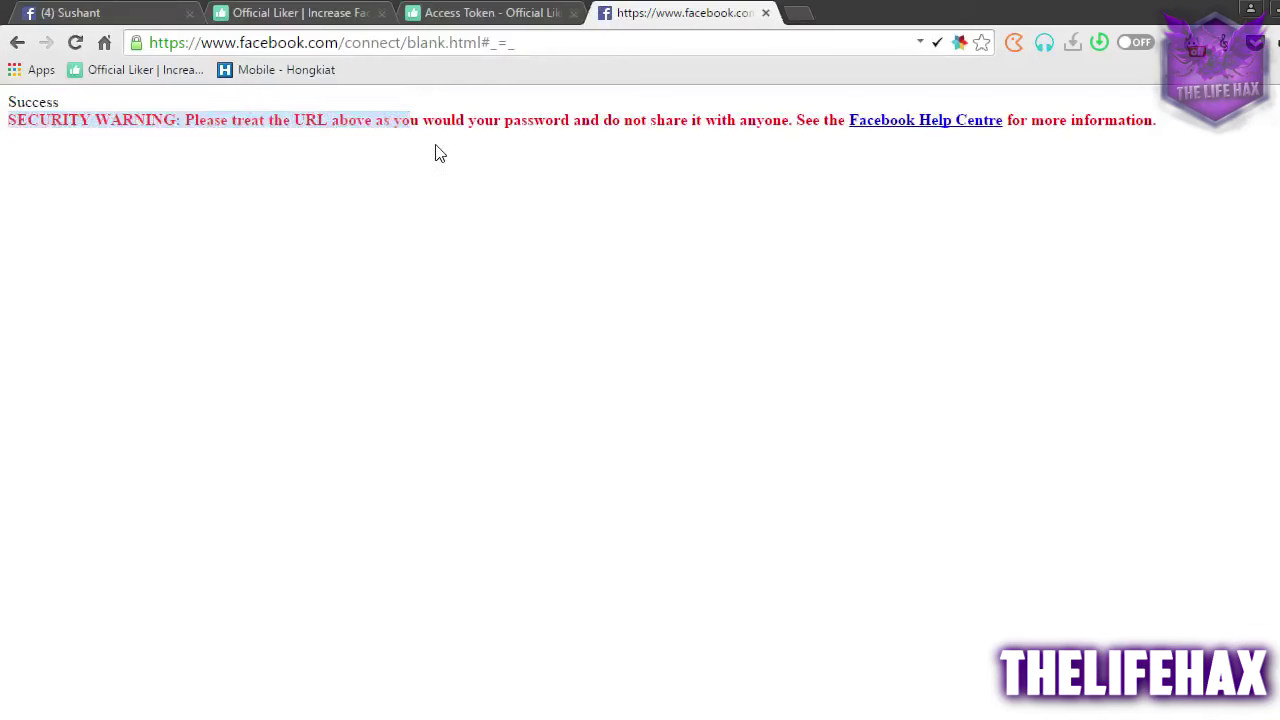
left_click_drag(188, 123, 620, 133)
Return to the Official Liker access token page and request the access token with Step 2
left_click(515, 12)
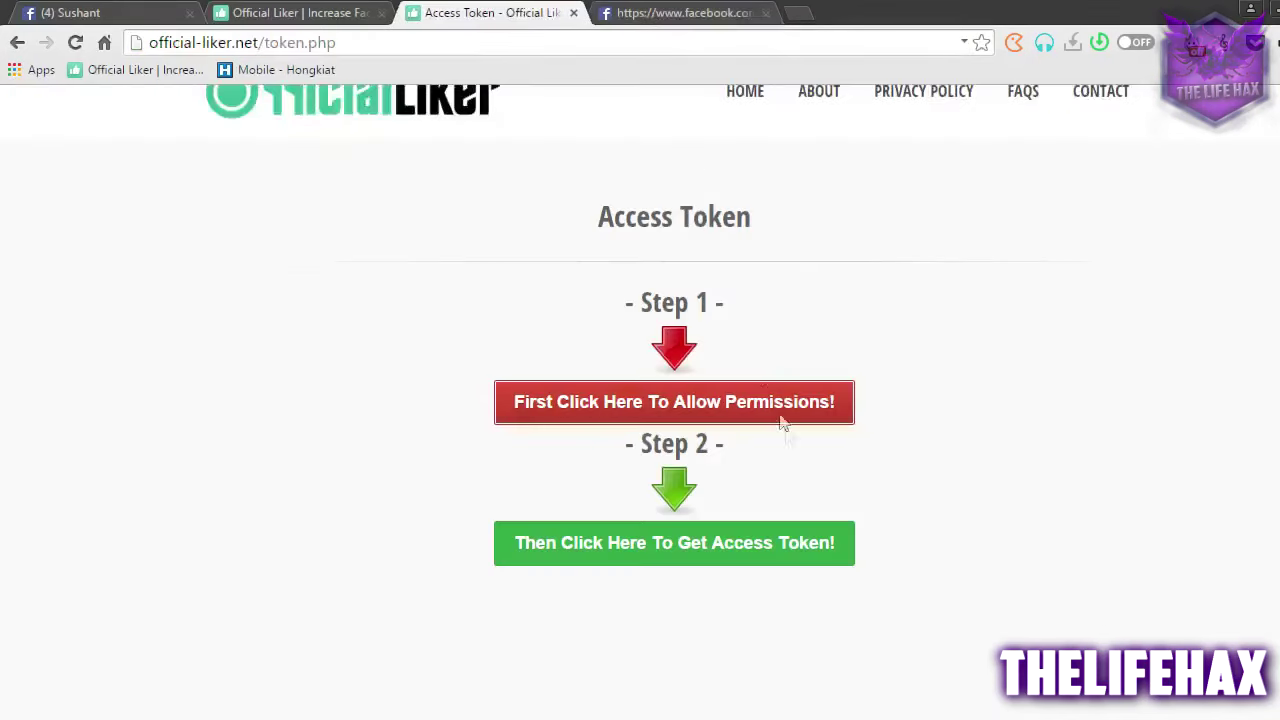
left_click(658, 557)
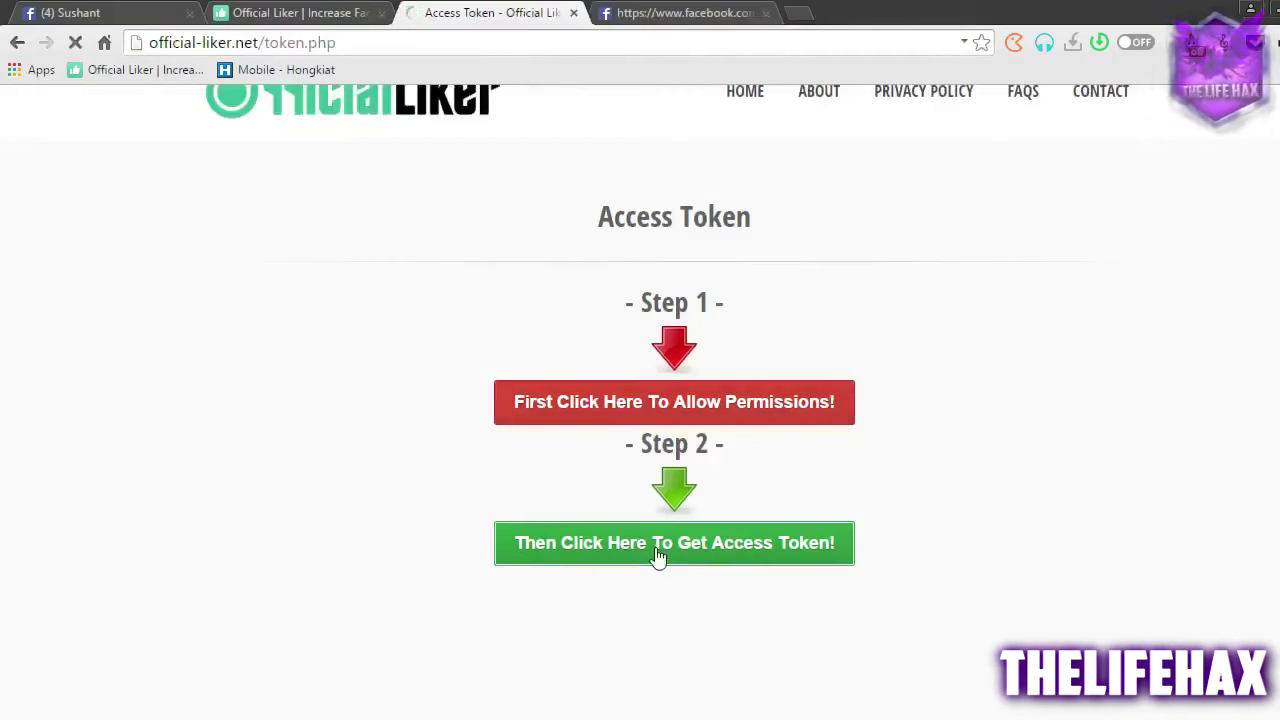
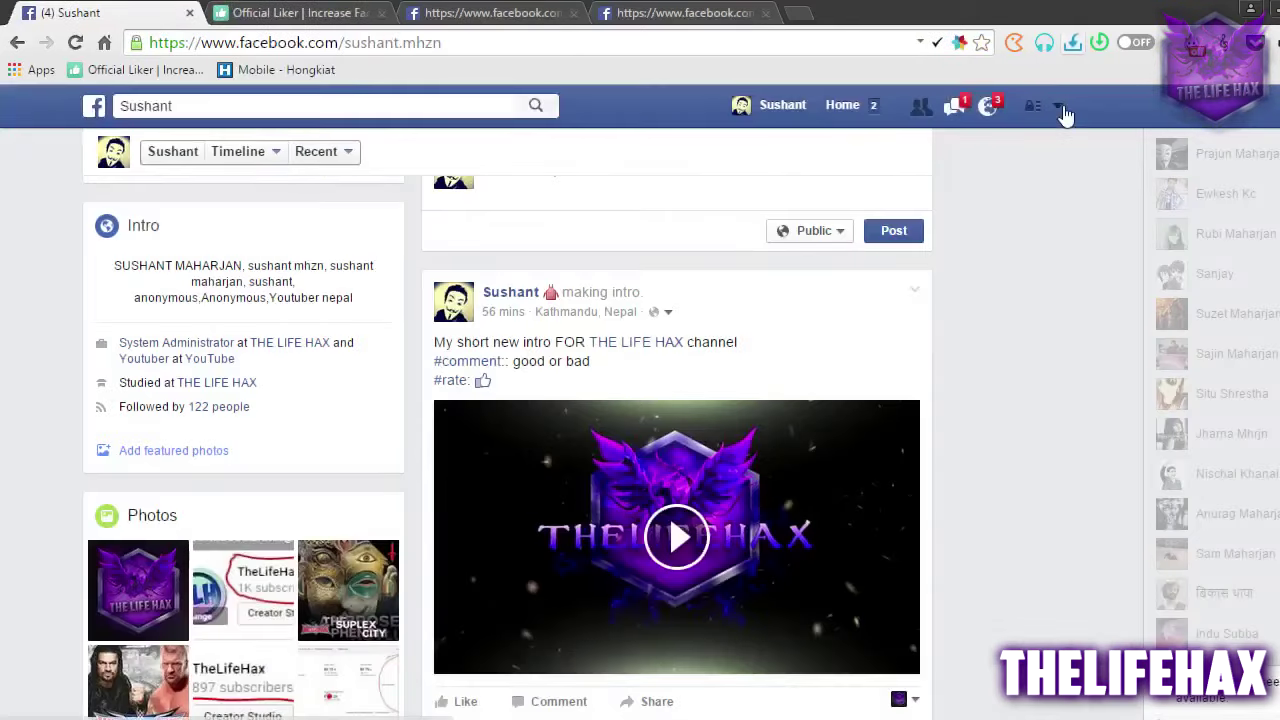
Open Facebook's follower settings and check that Who Can Follow Me is set to Everybody
left_click(1058, 106)
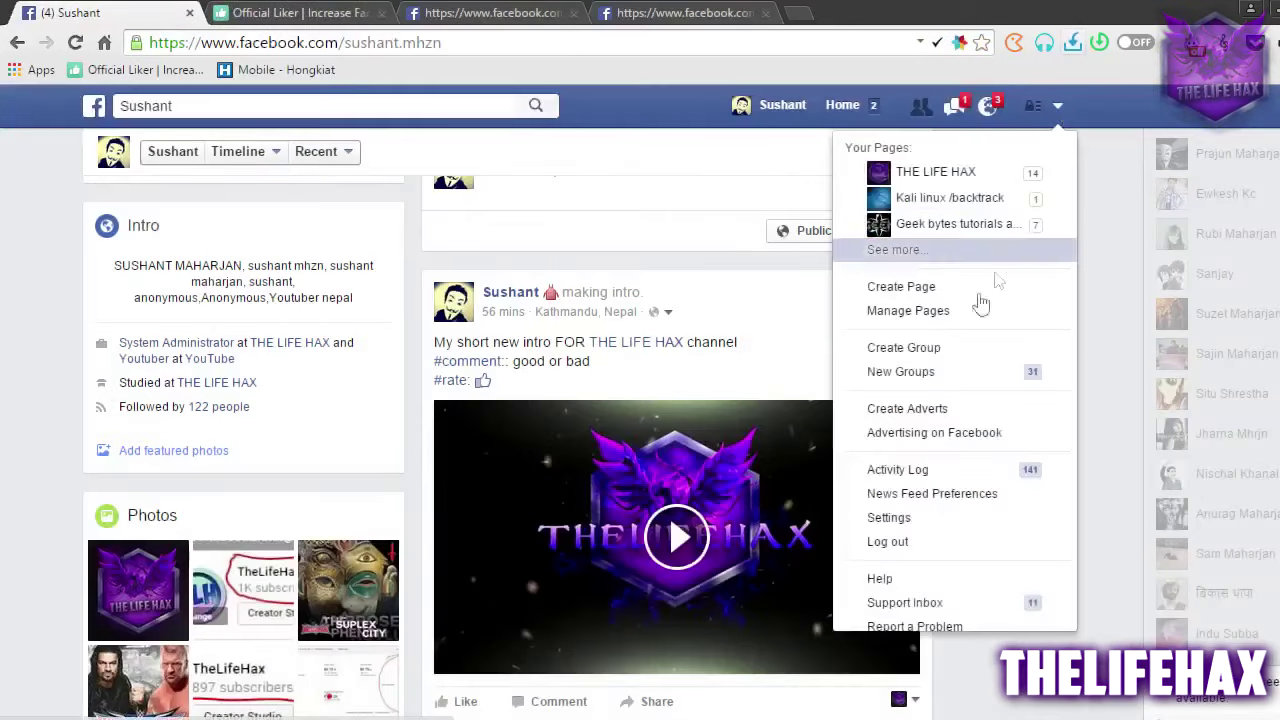
left_click(955, 516)
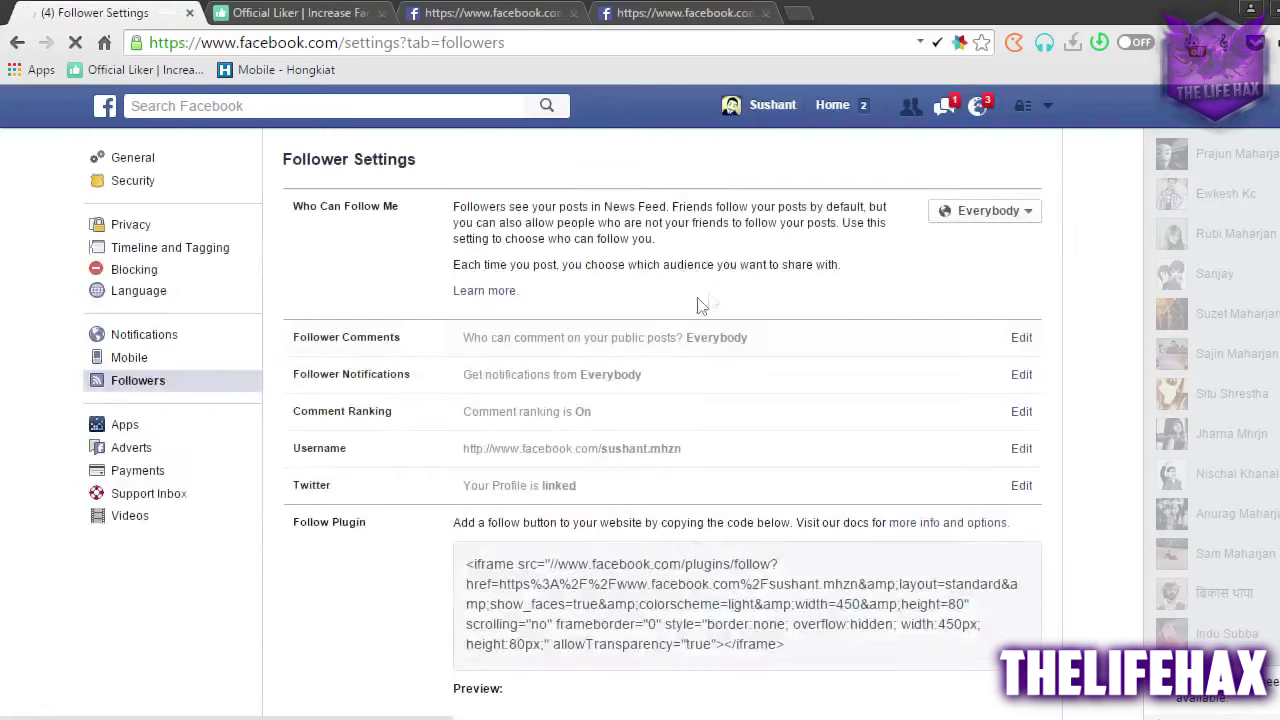
left_click(1002, 220)
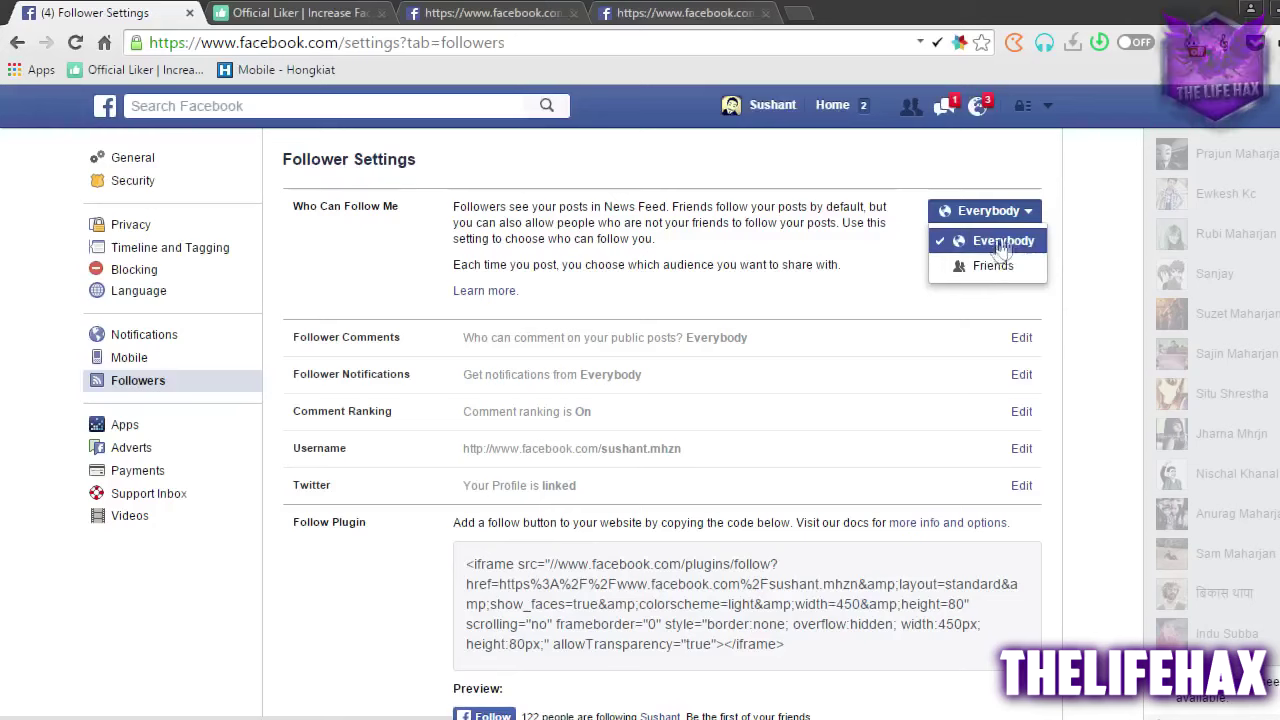
left_click(853, 236)
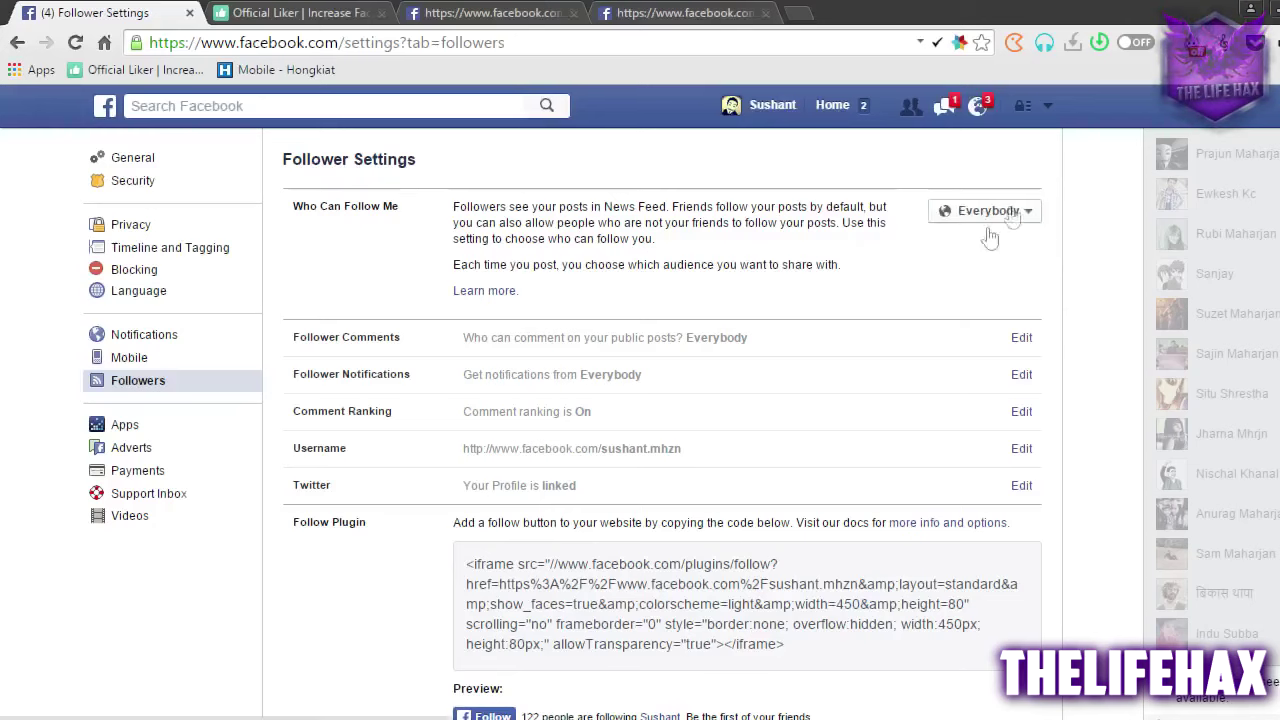
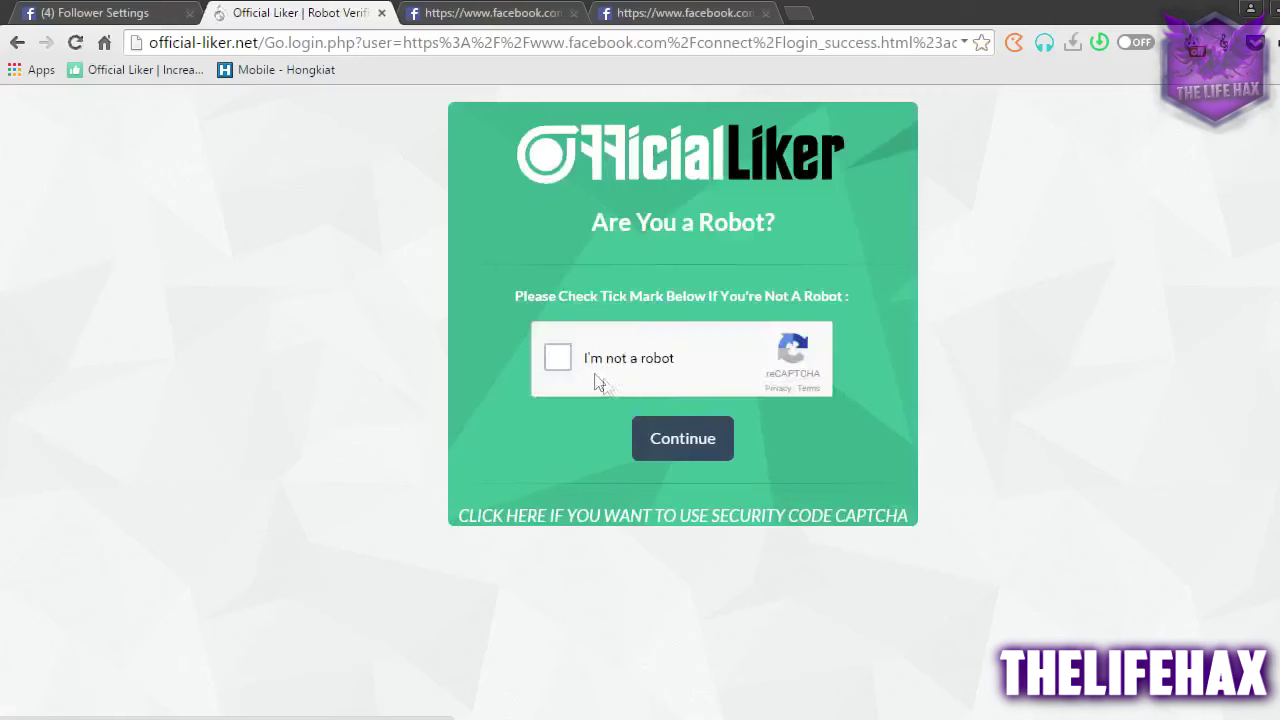
Complete the Official Liker robot check by selecting the images with trees, and continue the login
left_click(557, 358)
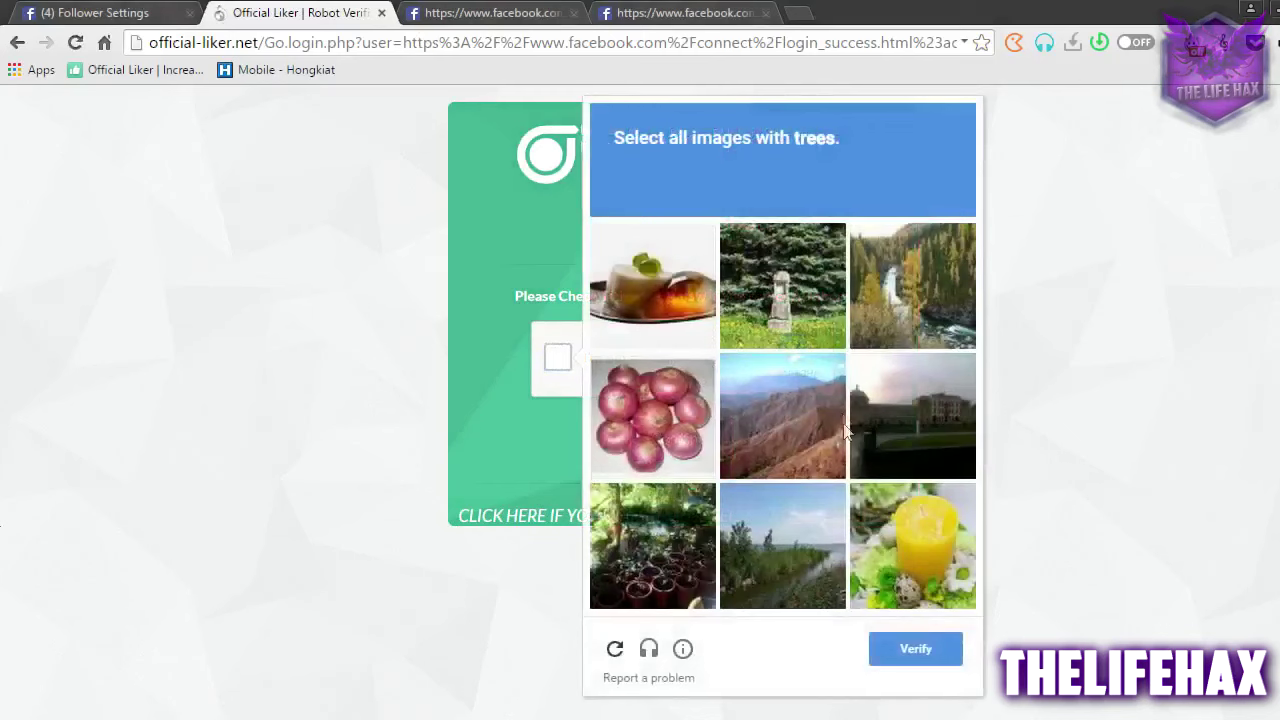
left_click(776, 268)
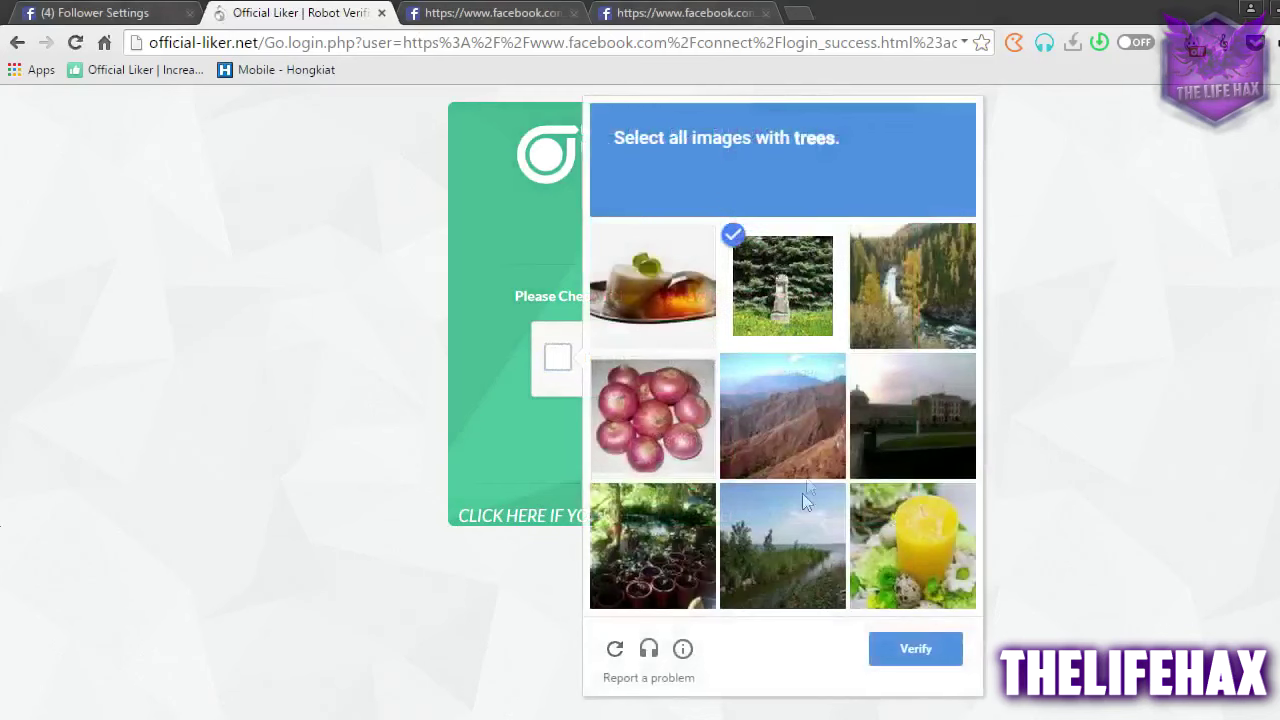
left_click(651, 552)
left_click(738, 548)
left_click(712, 530)
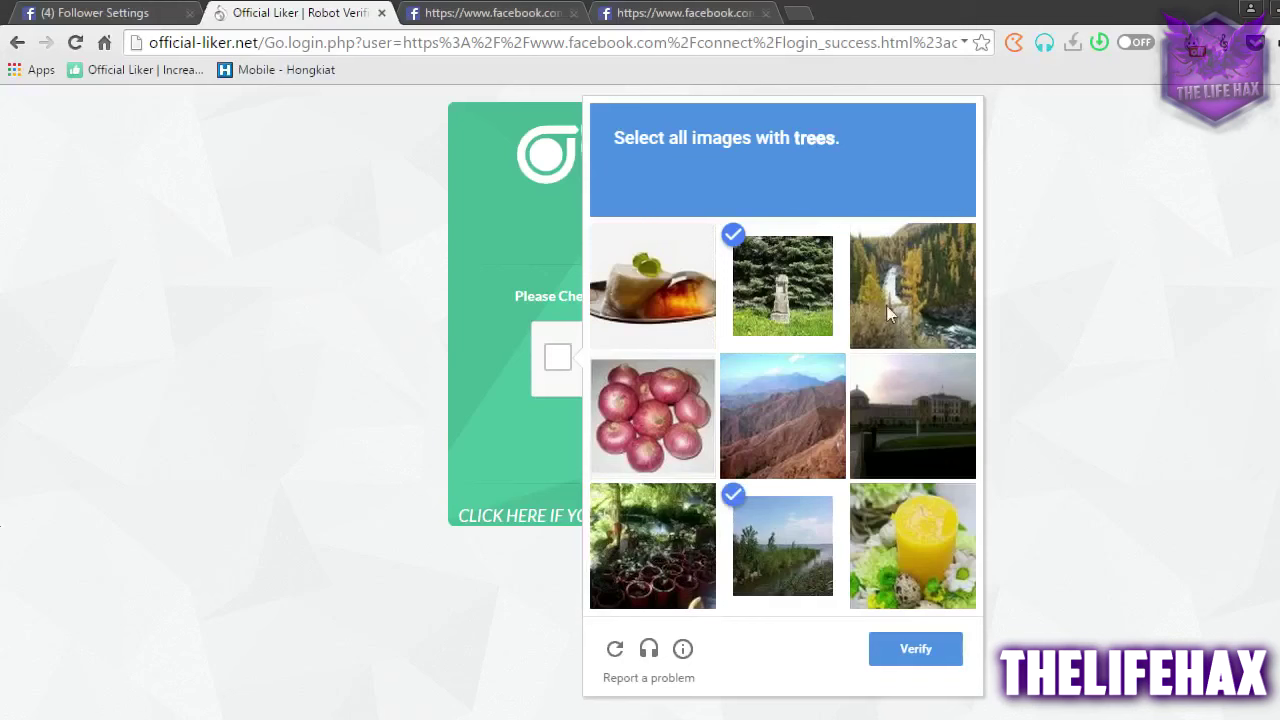
left_click(885, 306)
left_click(916, 650)
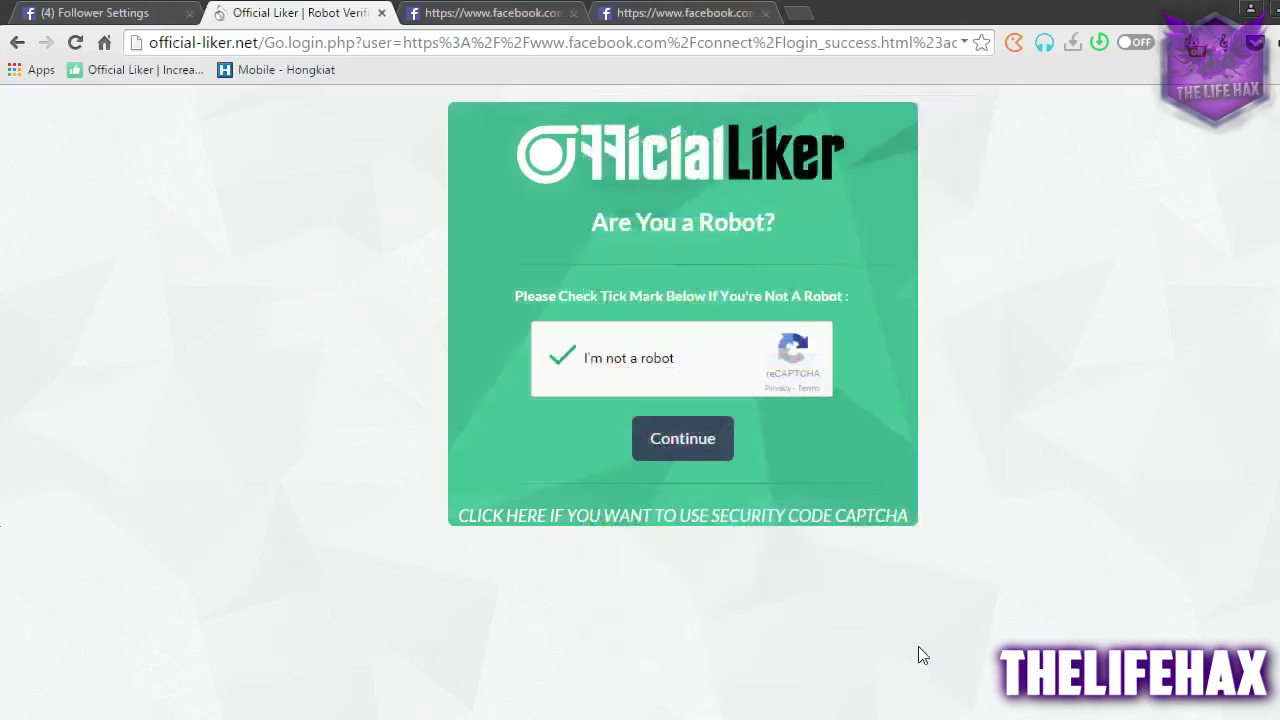
left_click(706, 450)
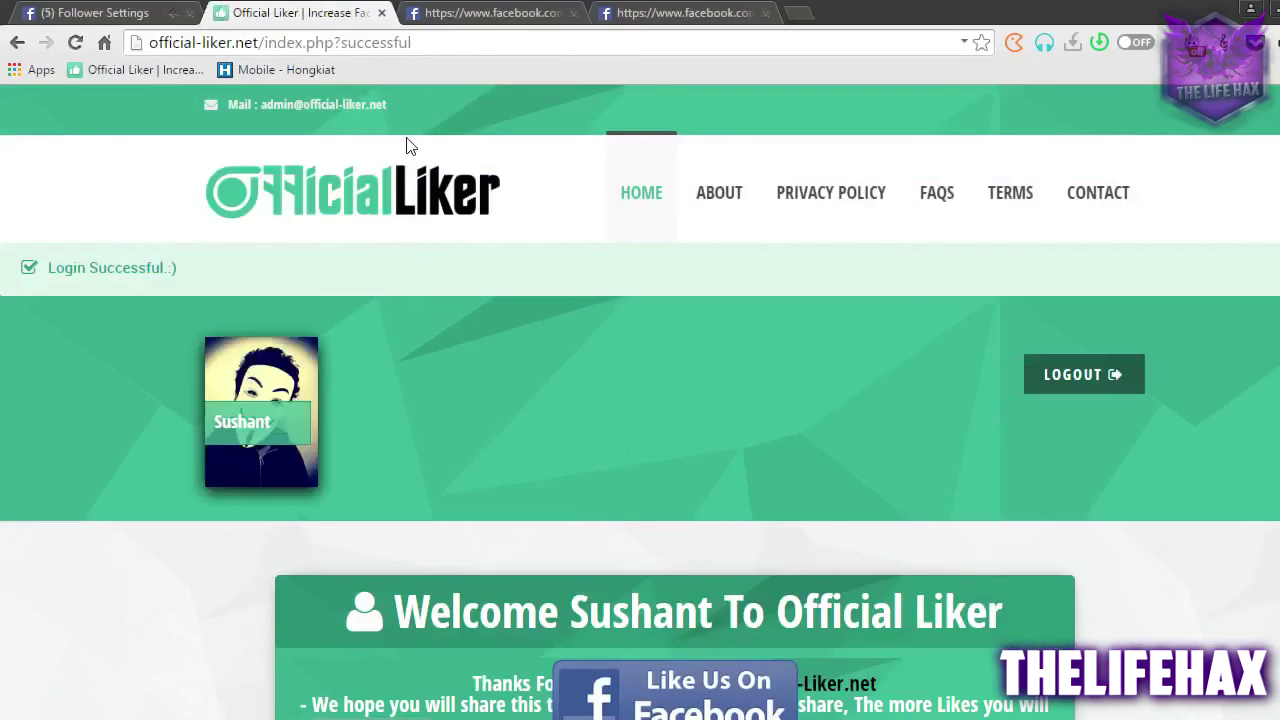
Look through the Official Liker welcome page and open the Use Official Liker service
left_click_drag(406, 42, 148, 42)
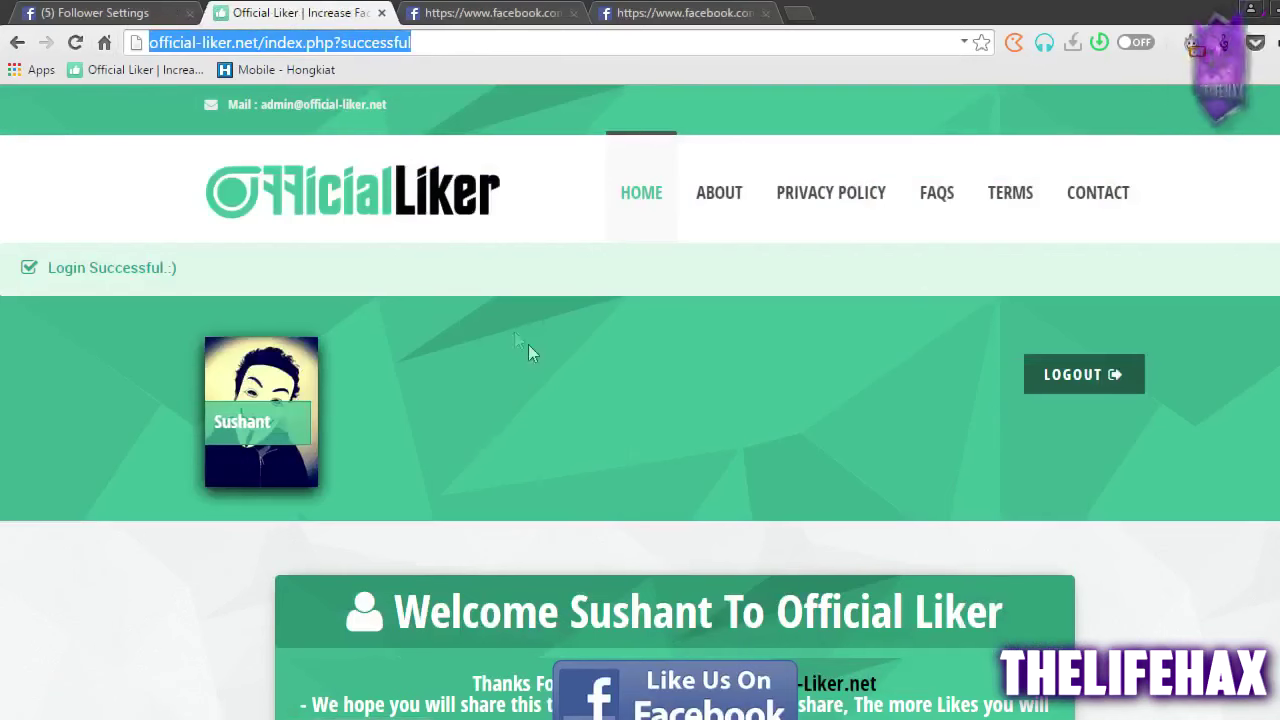
scroll(344, 380, "down", 3)
scroll(376, 378, "up", 2)
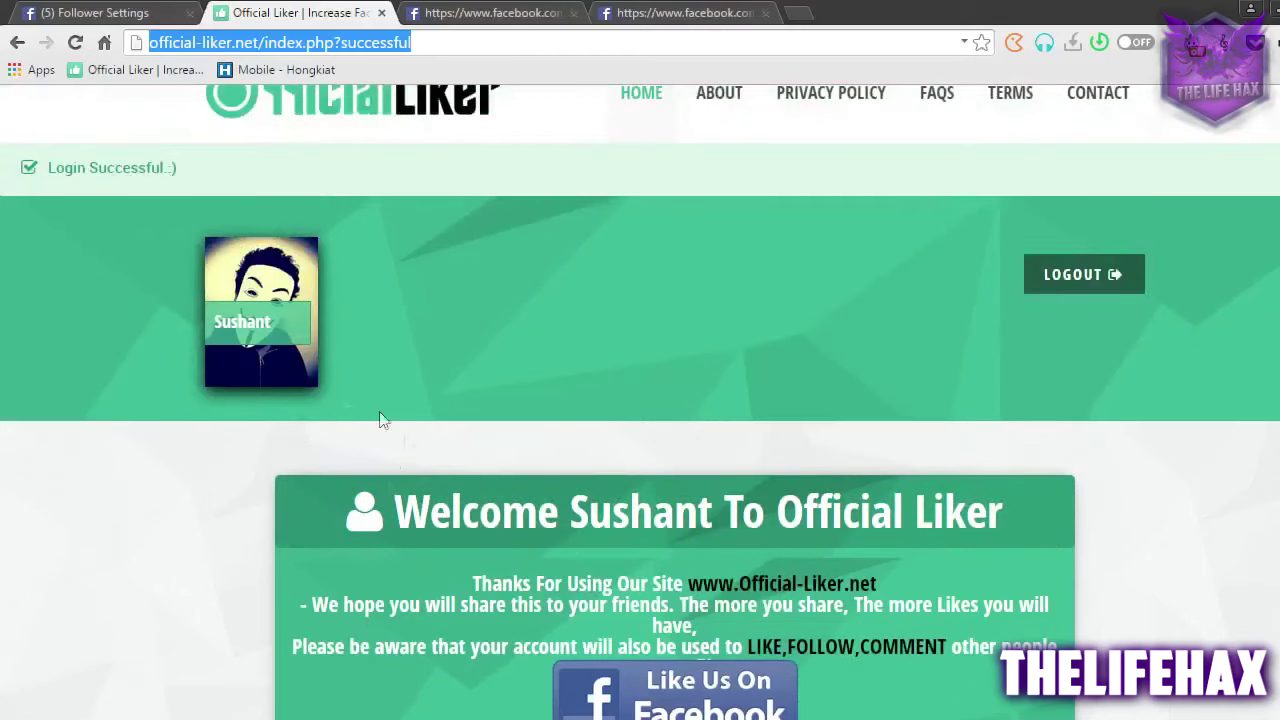
scroll(457, 384, "up", 1)
scroll(430, 412, "down", 5)
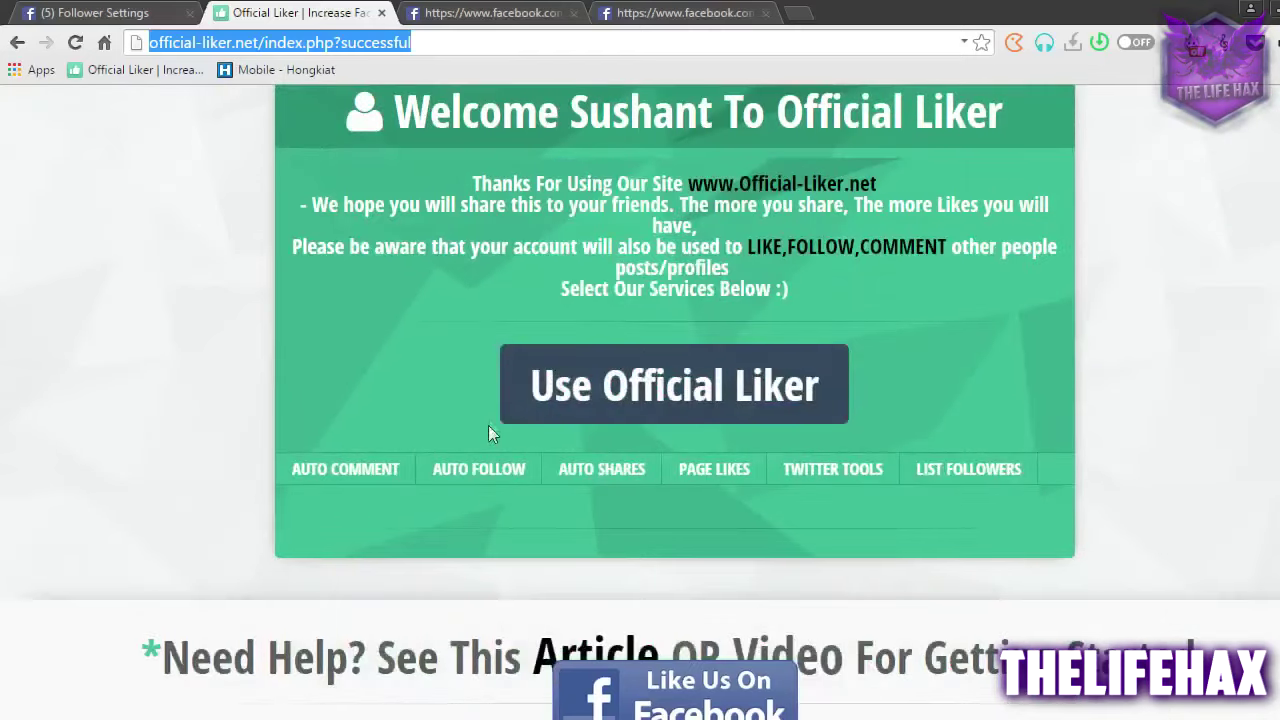
scroll(488, 430, "down", 3)
scroll(511, 420, "up", 5)
scroll(591, 429, "down", 2)
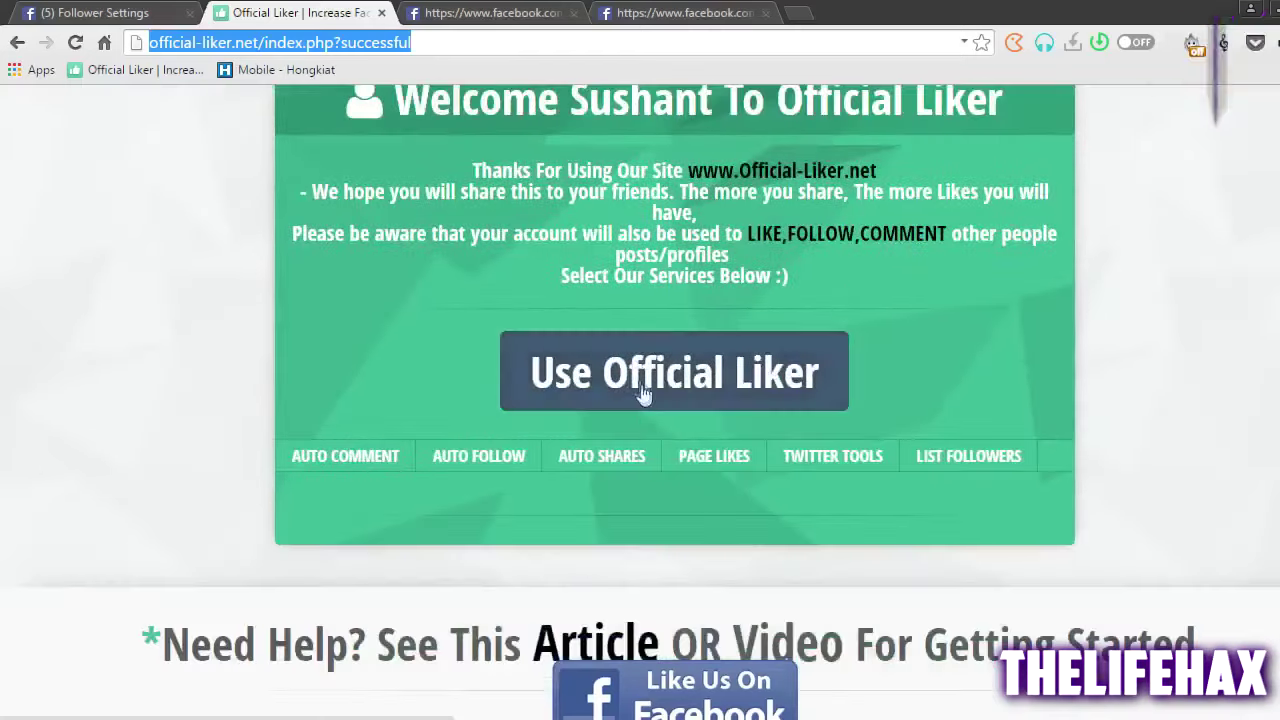
left_click(592, 372)
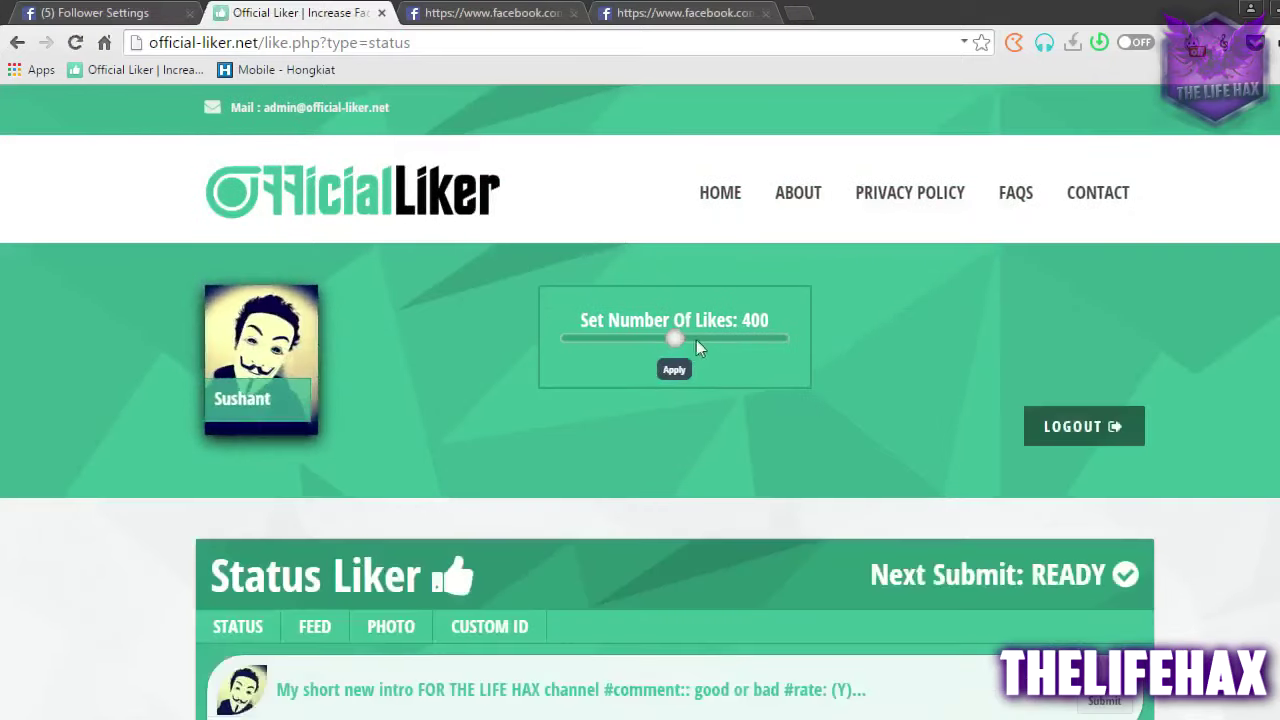
Apply a limit of 400 for the number of likes, closing the advert page that opens
left_click(678, 338)
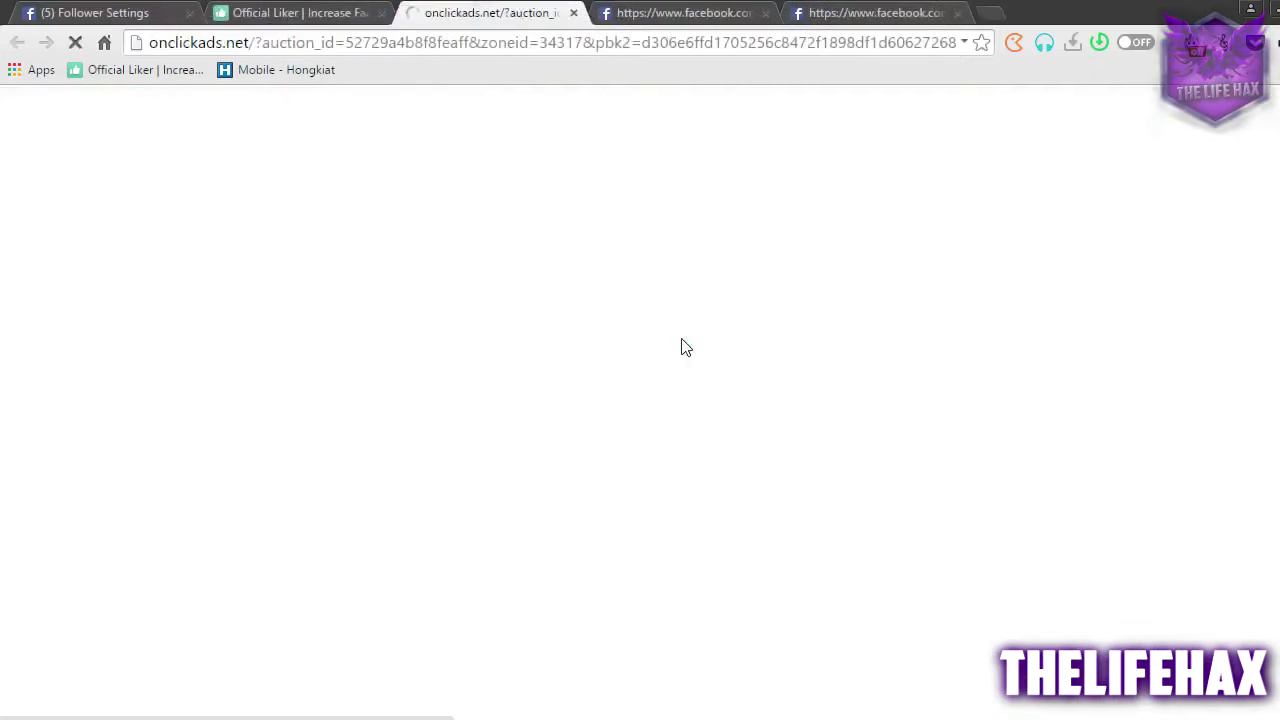
left_click(574, 13)
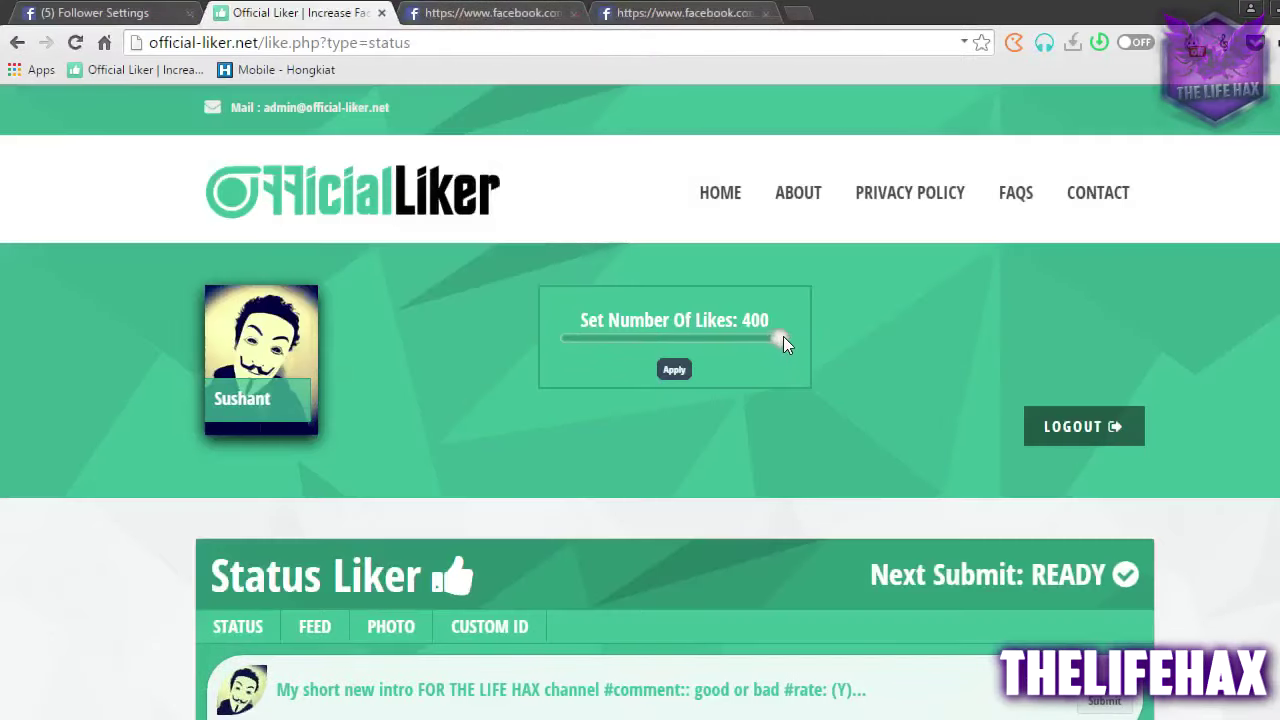
left_click_drag(783, 343, 737, 345)
left_click(676, 370)
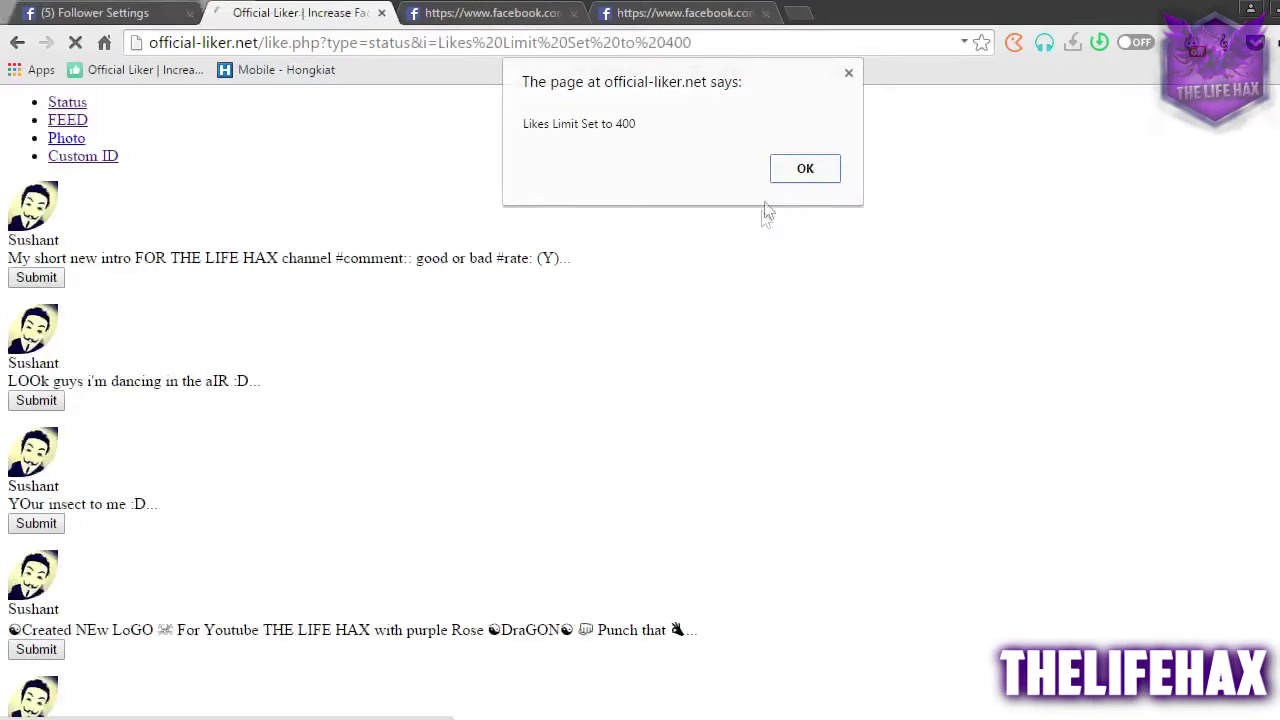
left_click(805, 170)
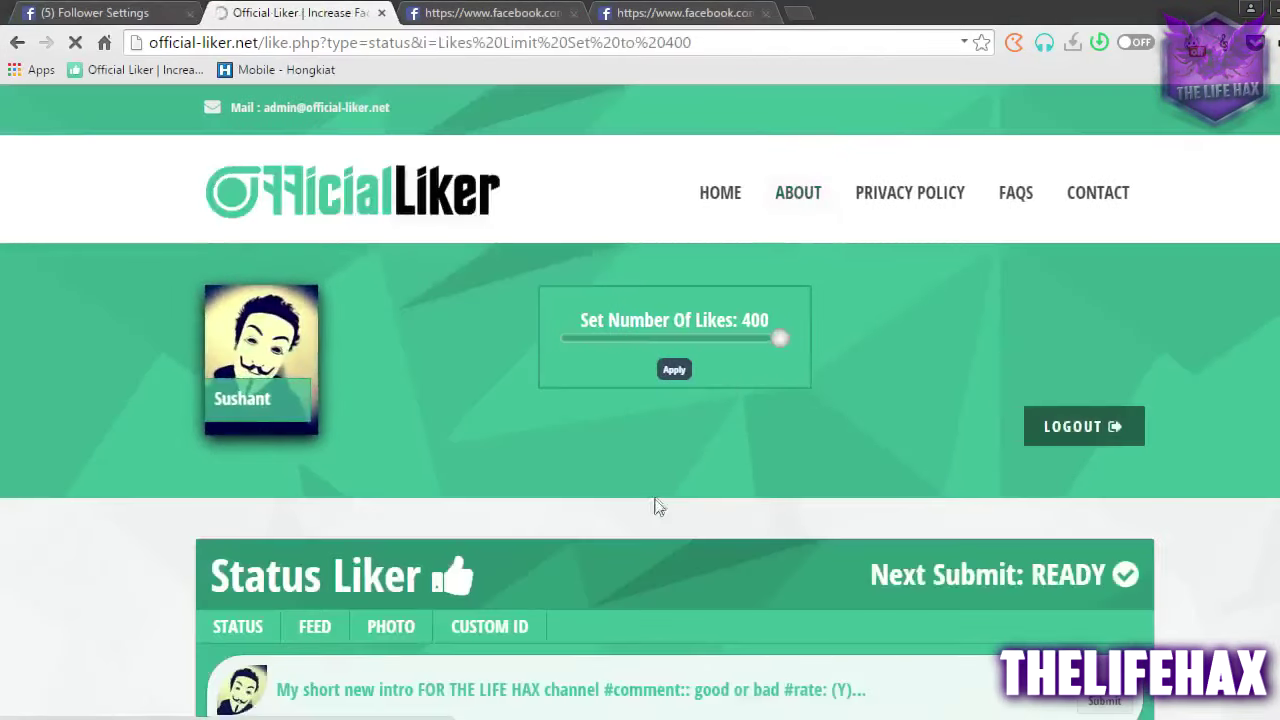
Switch to the Facebook profile timeline and examine the current likes on the THE LIFE HAX intro video post
scroll(600, 480, "down", 2)
scroll(640, 474, "down", 1)
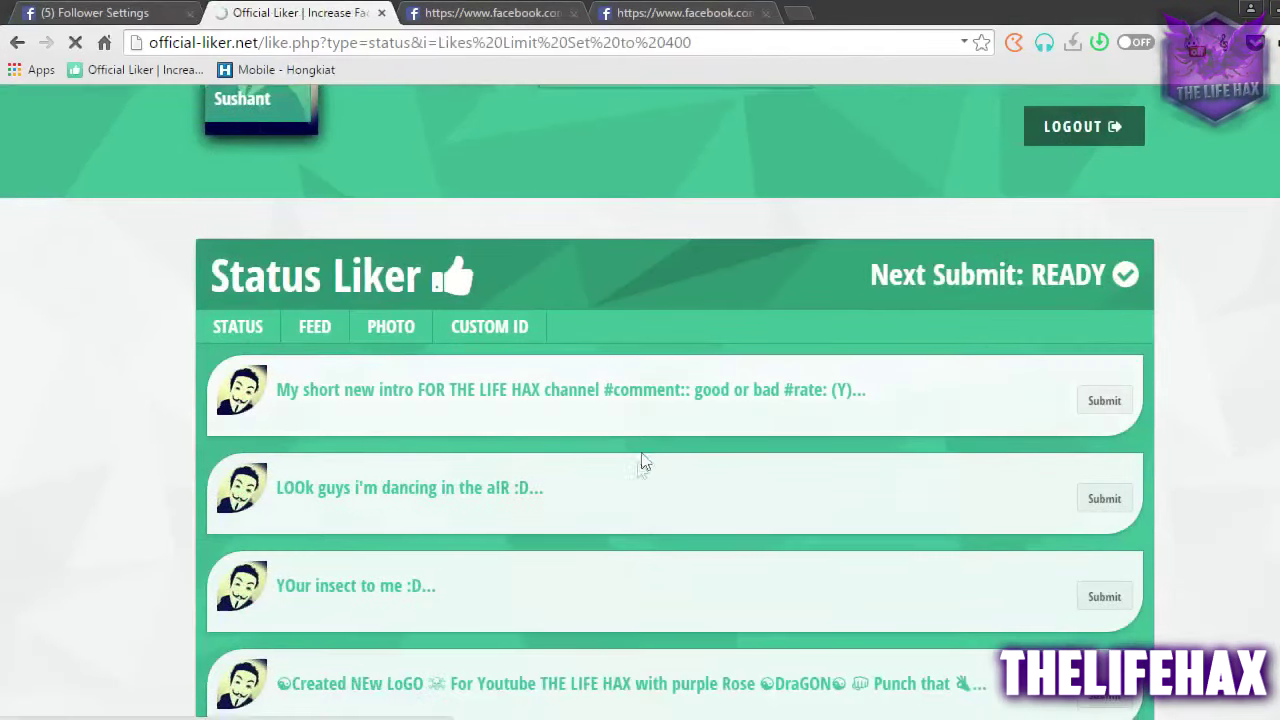
left_click(145, 10)
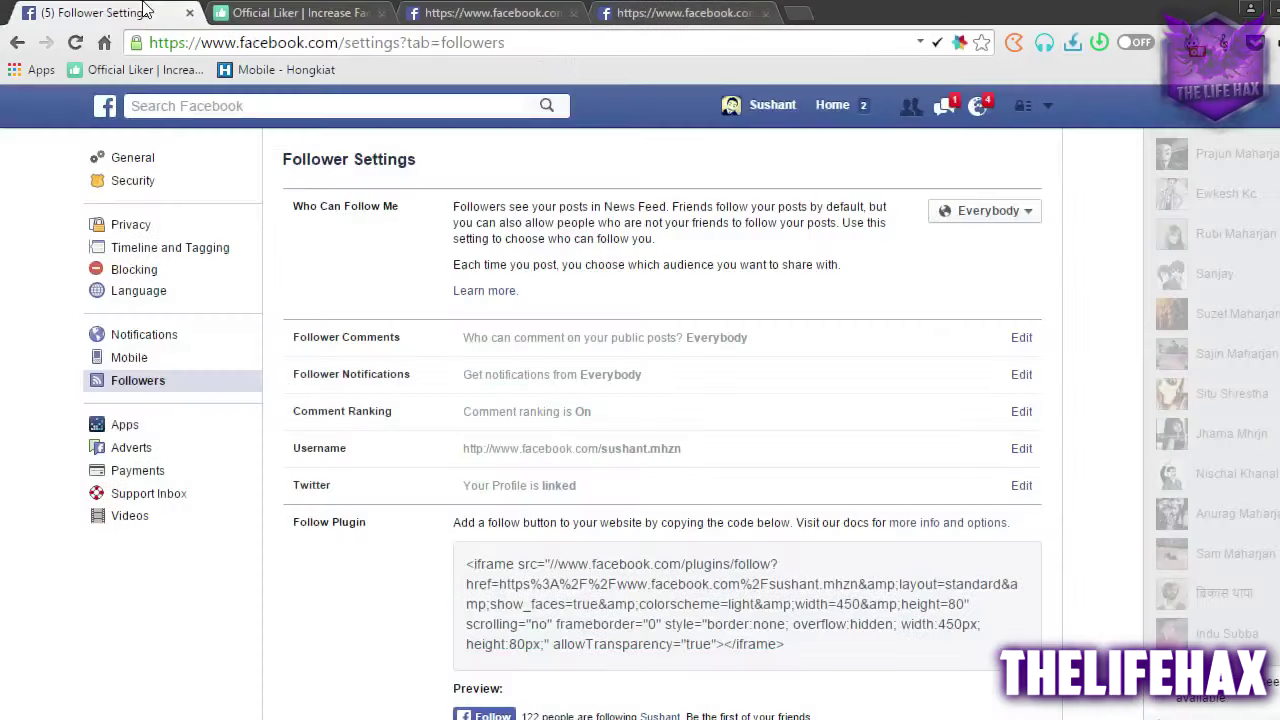
left_click(680, 12)
left_click(490, 12)
left_click(100, 12)
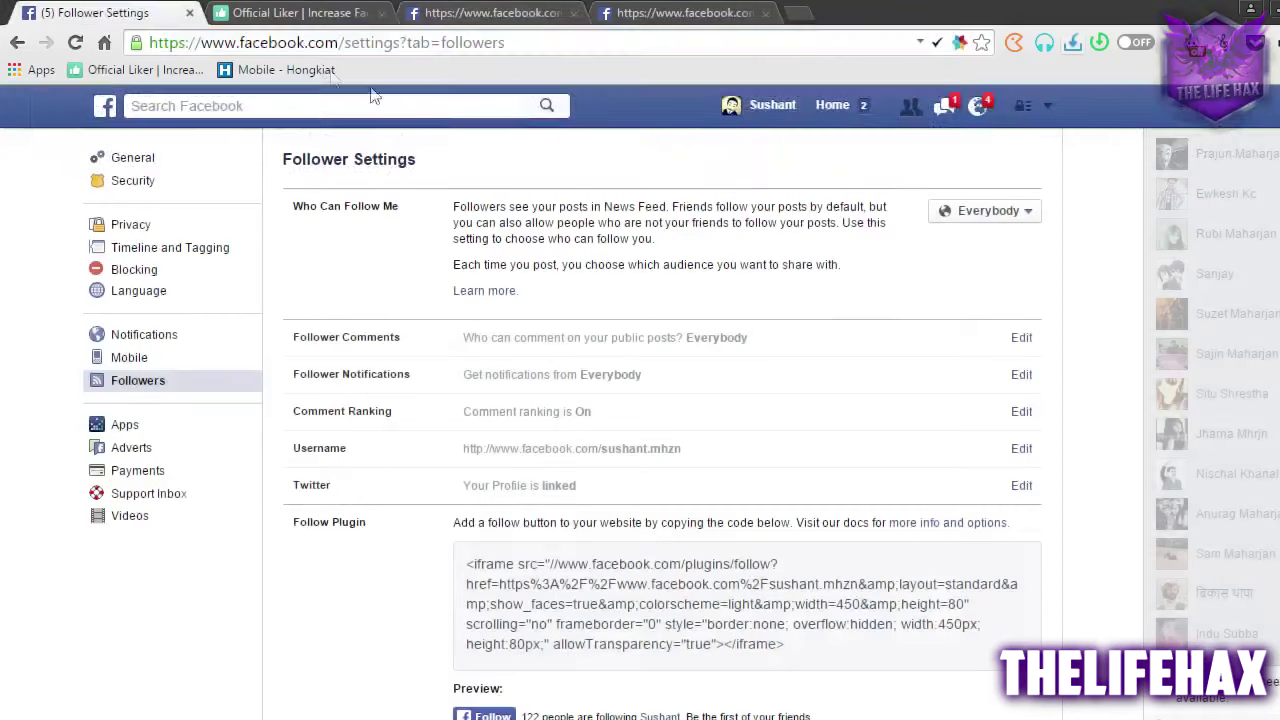
left_click(749, 107)
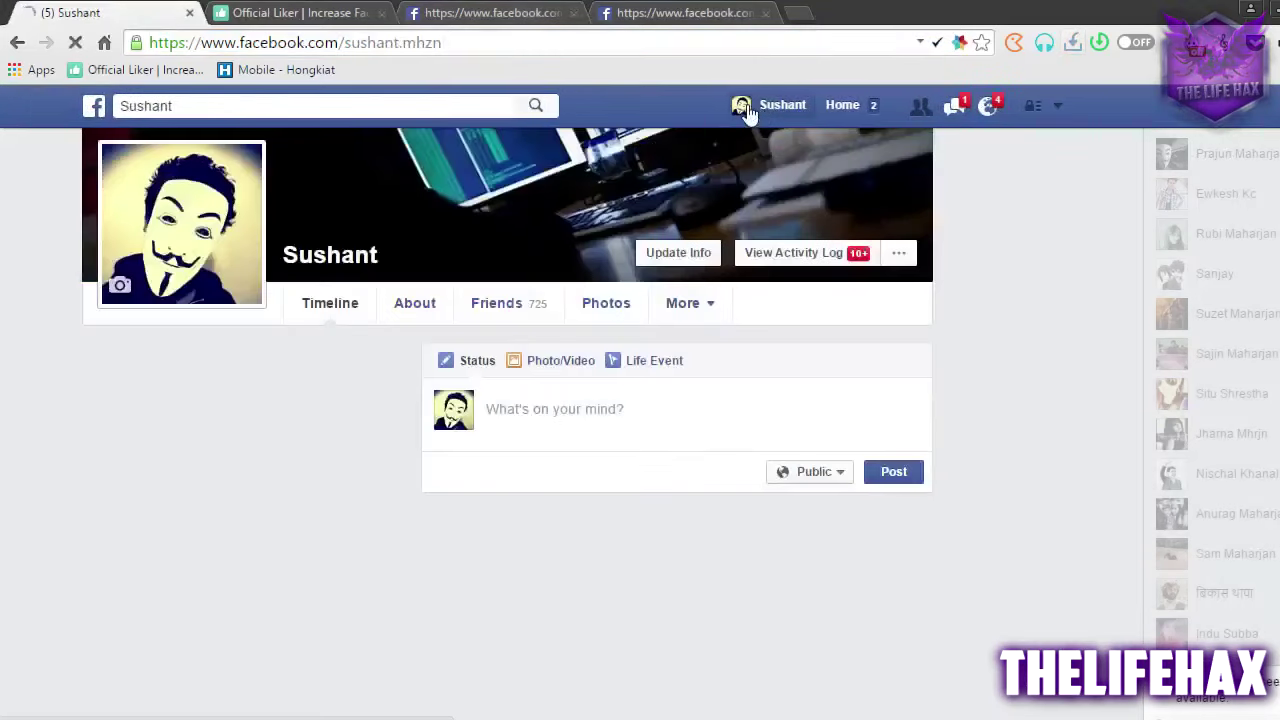
scroll(662, 420, "down", 5)
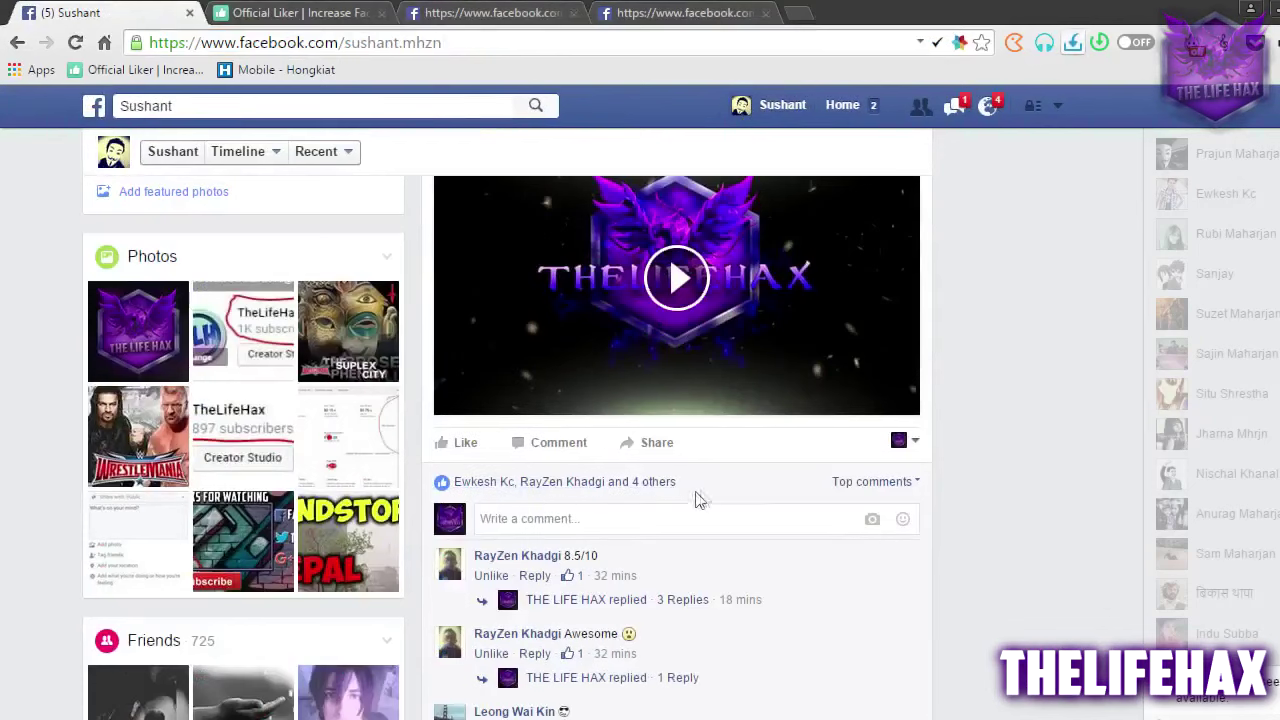
scroll(725, 489, "up", 2)
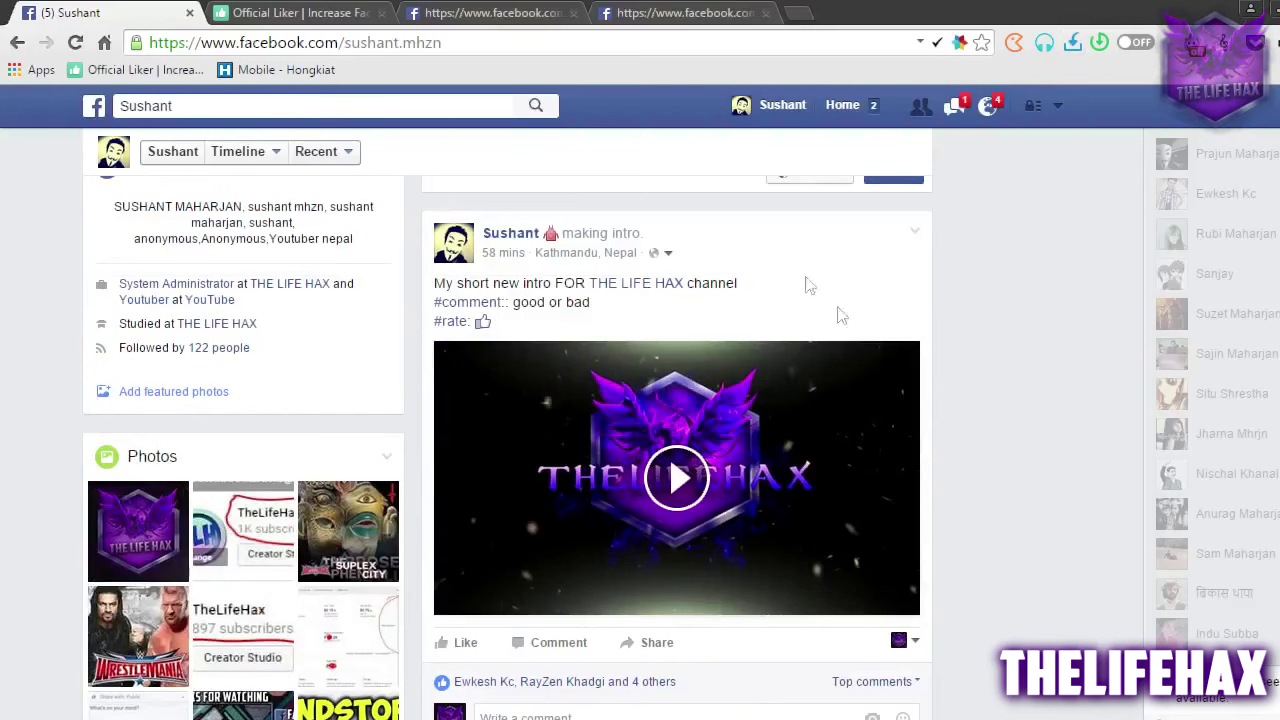
scroll(694, 594, "down", 3)
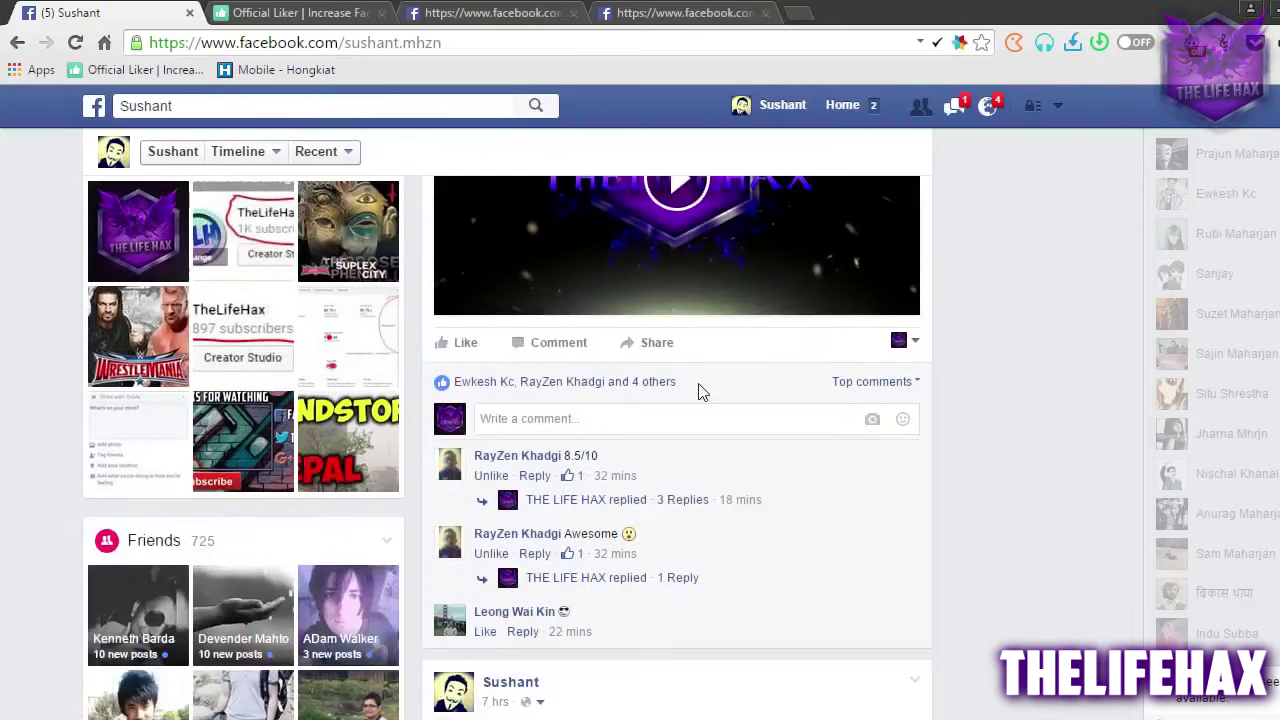
triple_click(648, 390)
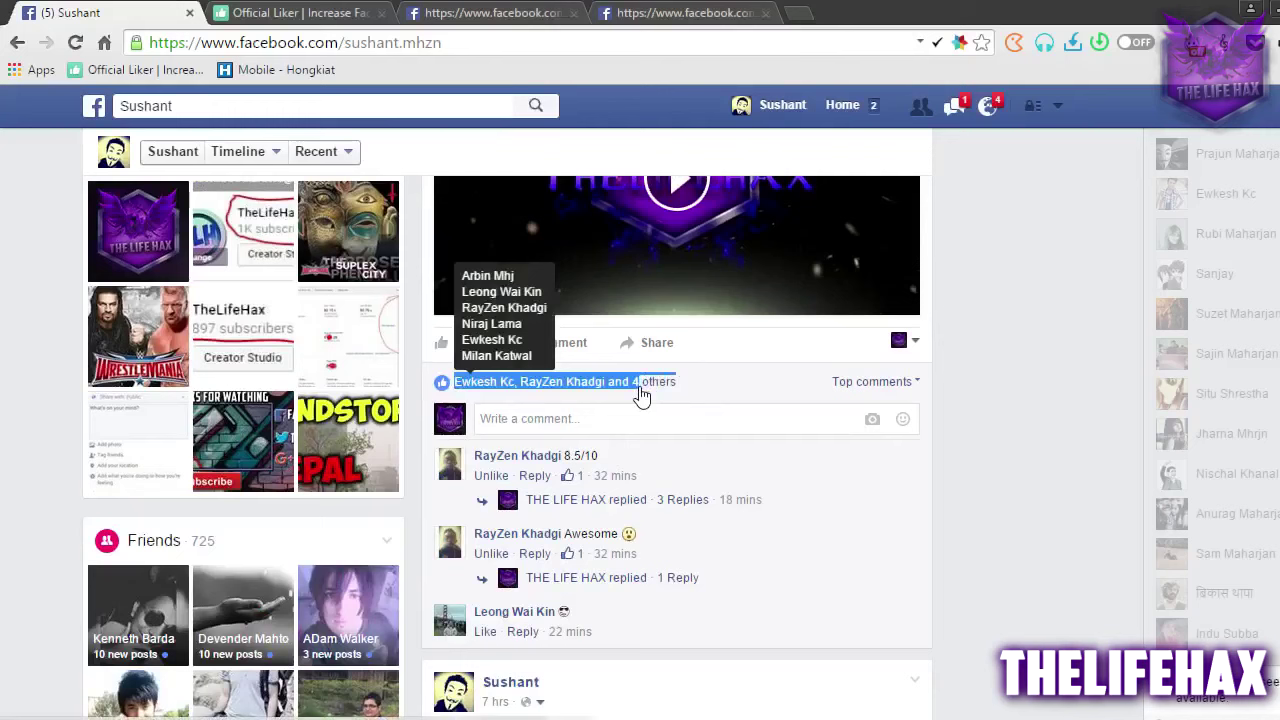
left_click(671, 420)
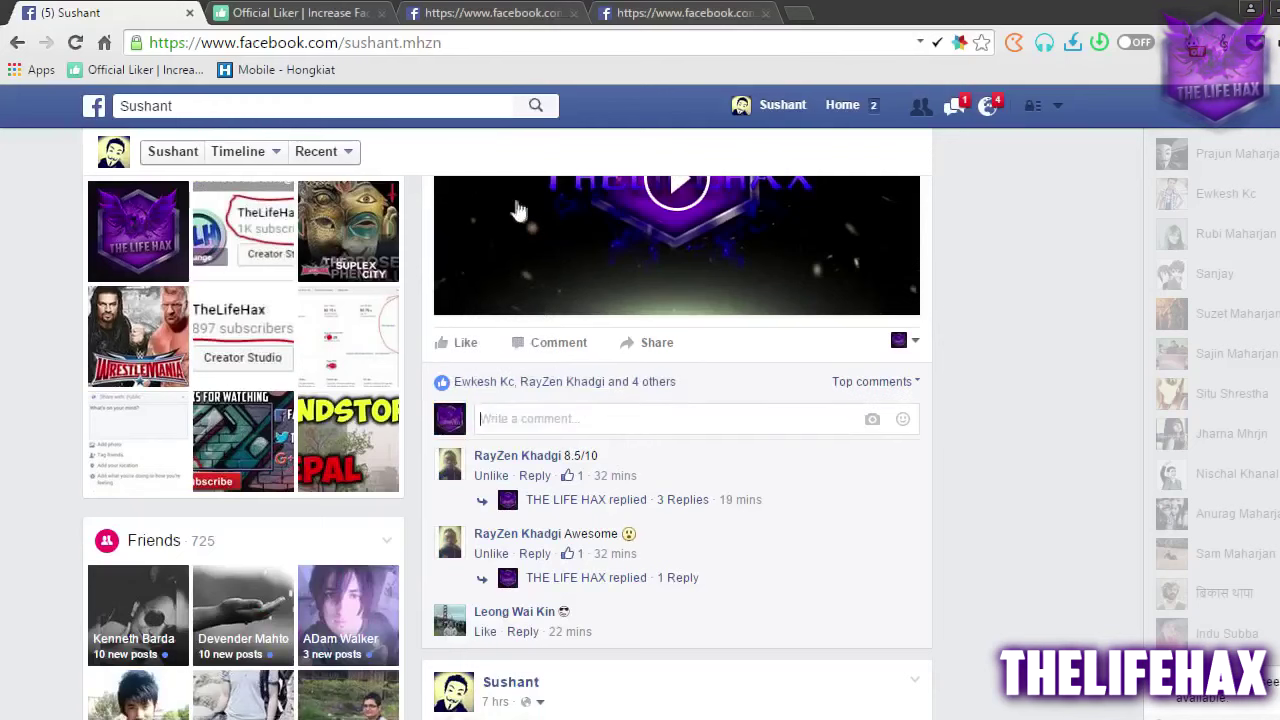
Return to Official Liker, close the advert page that opens, and submit the status "My short new intro FOR THE LIFE HAX channel" for likes
left_click(313, 10)
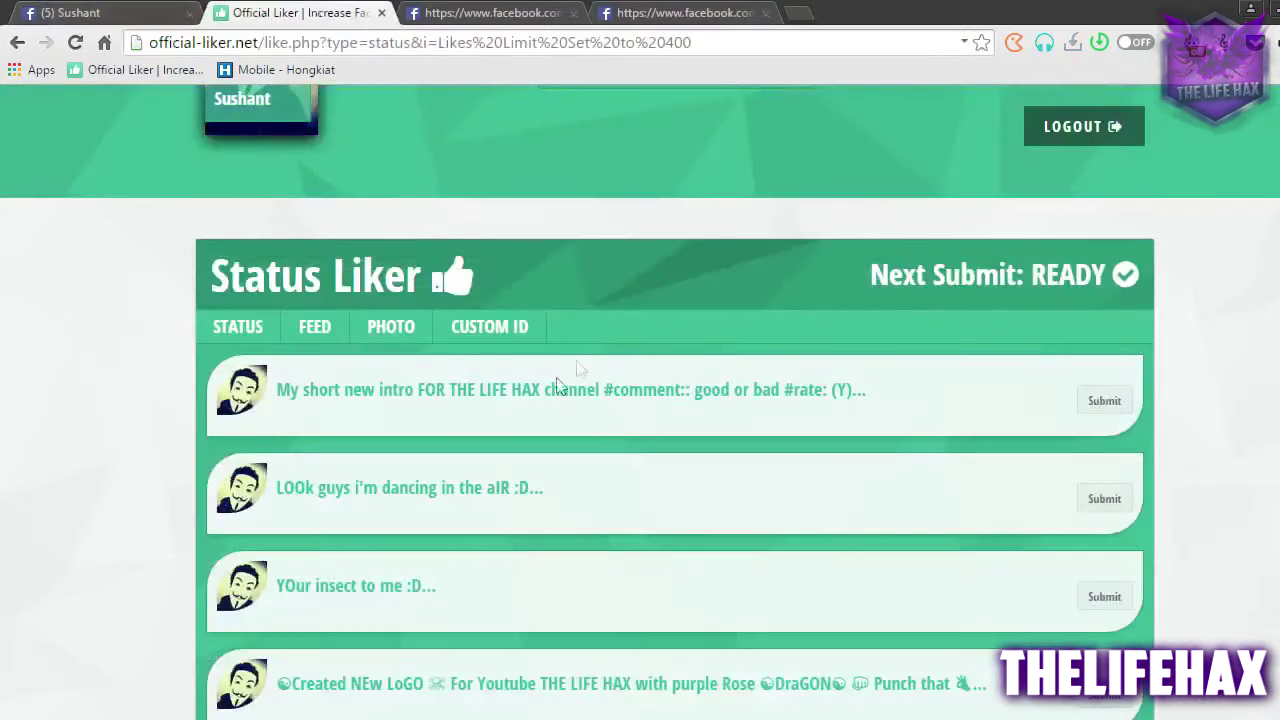
left_click(548, 397)
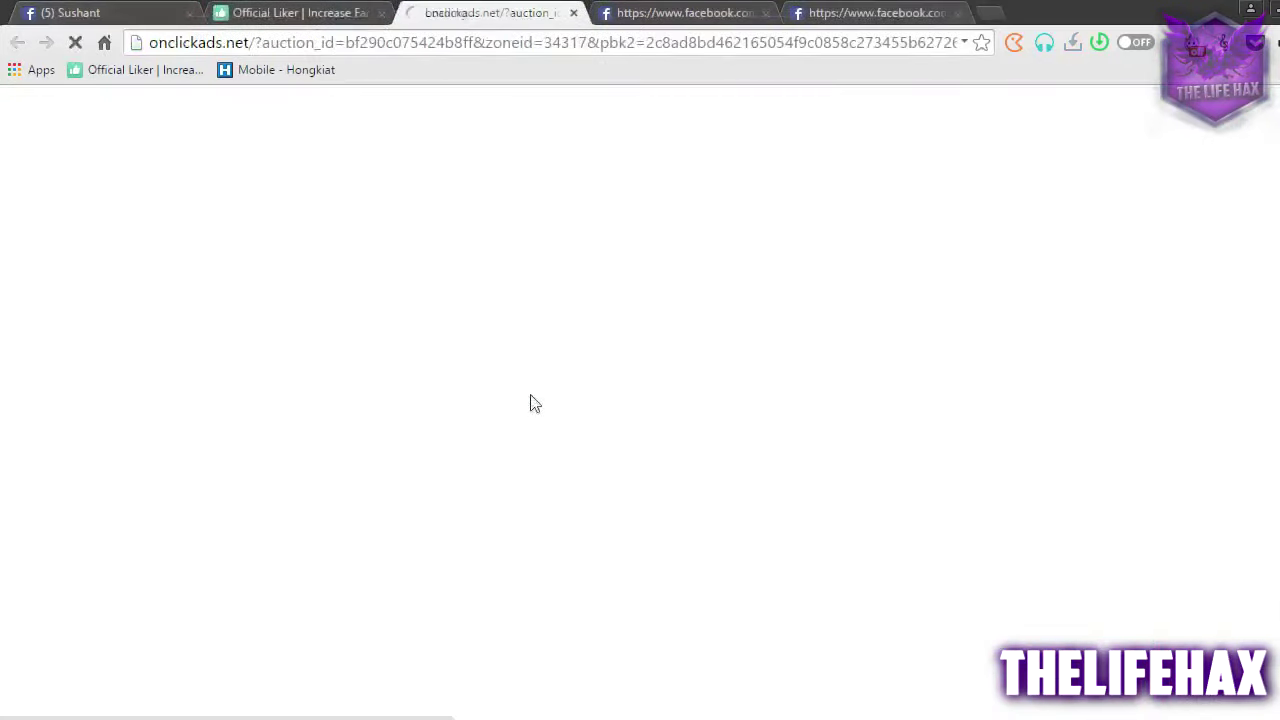
left_click(572, 14)
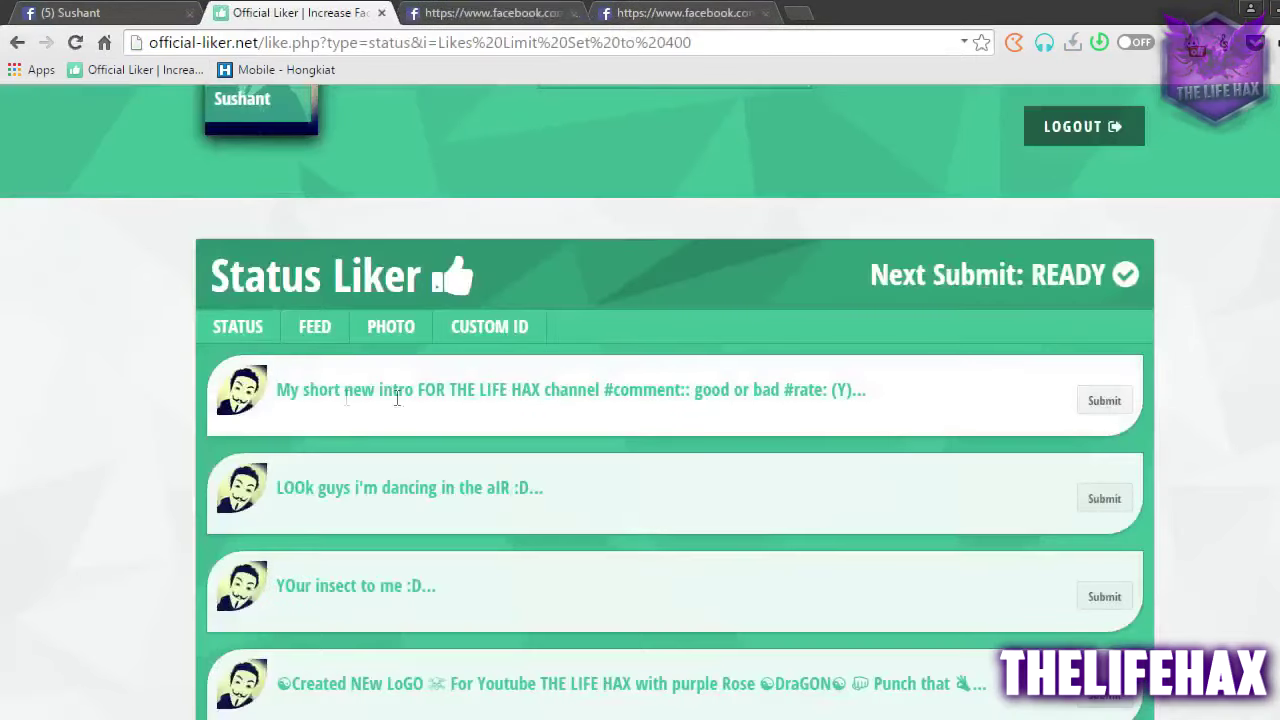
left_click(1106, 402)
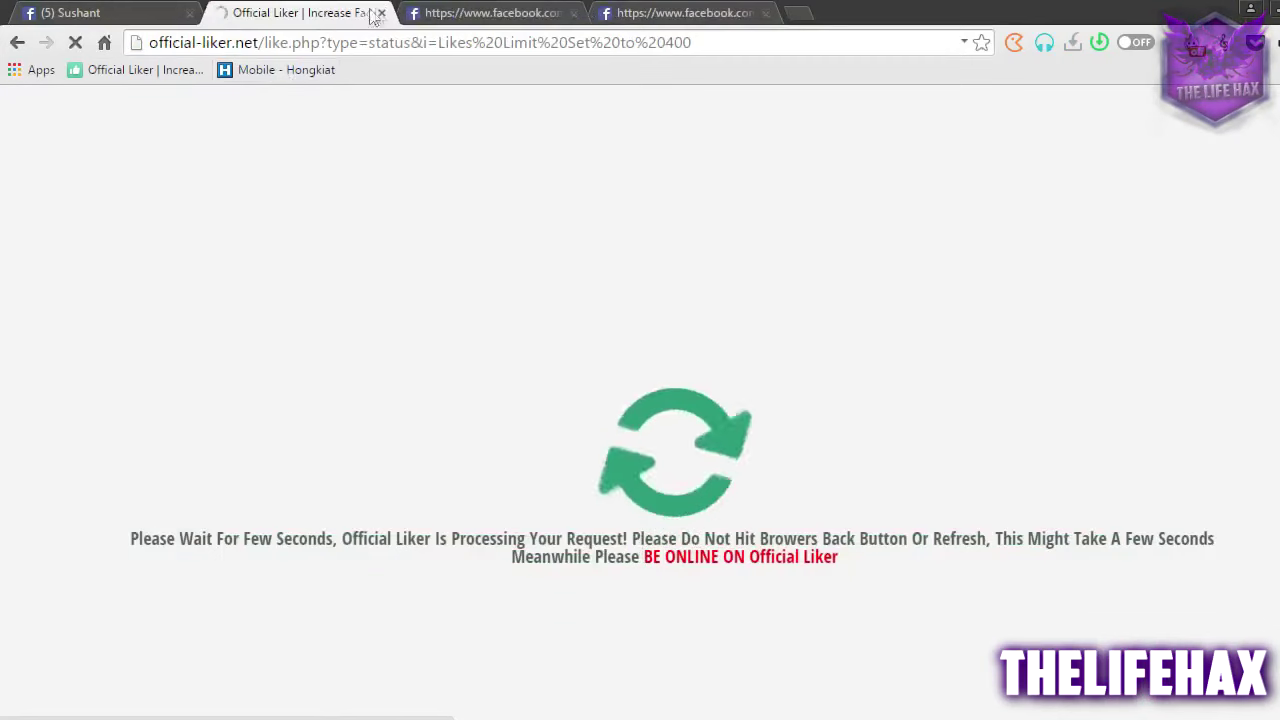
Reload the Facebook profile and check the likes on the intro video post
left_click(130, 12)
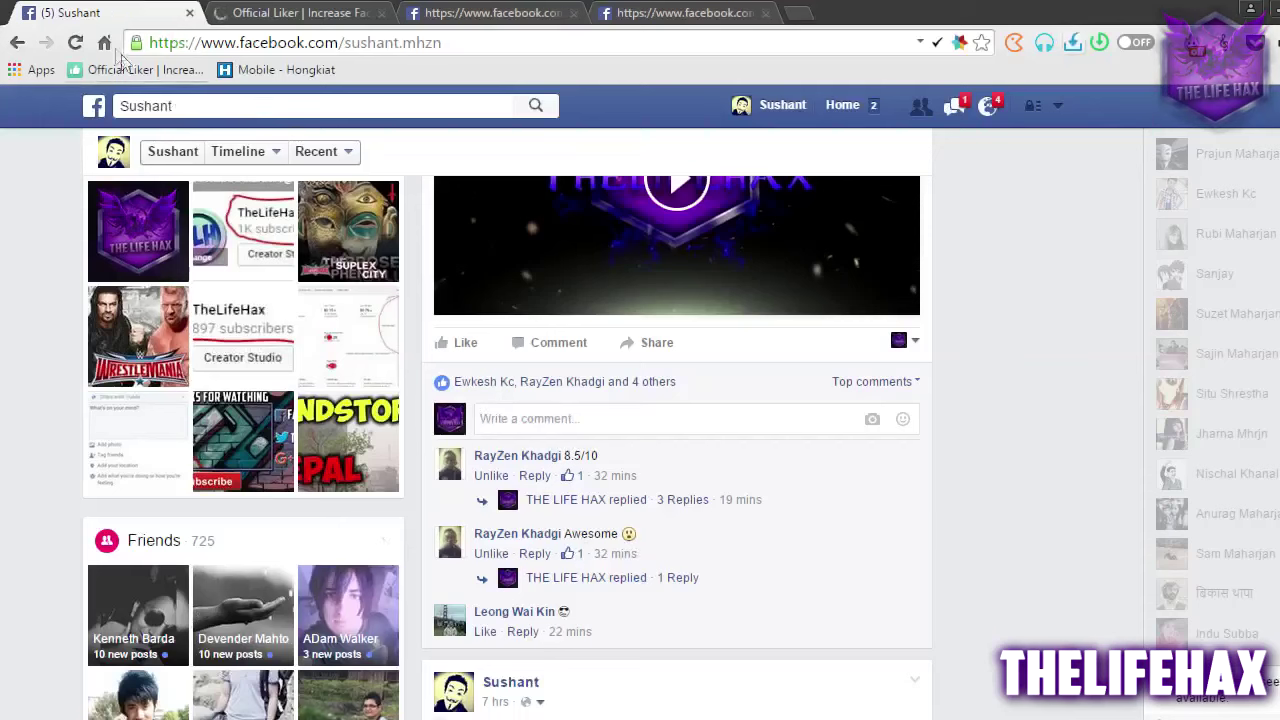
left_click(75, 43)
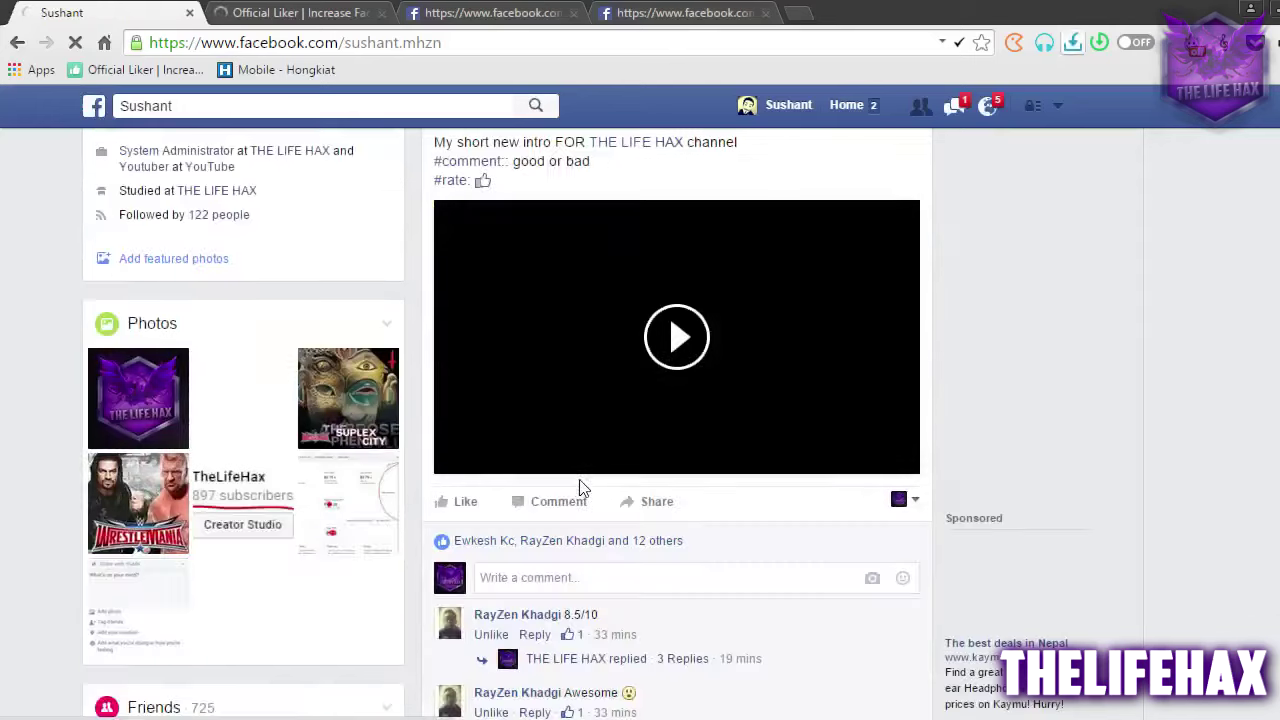
mouse_move(655, 548)
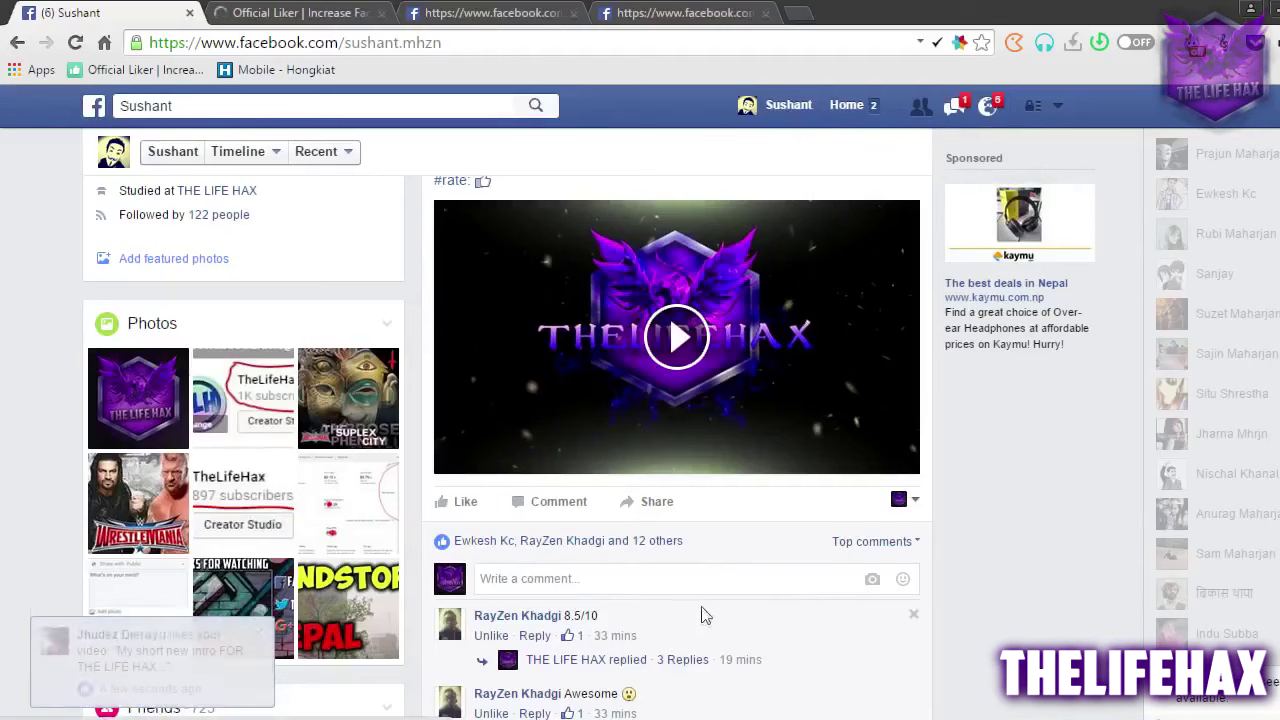
Refresh the Facebook profile, check the request's progress on Official Liker, and examine the like count under the intro video post
left_click(76, 44)
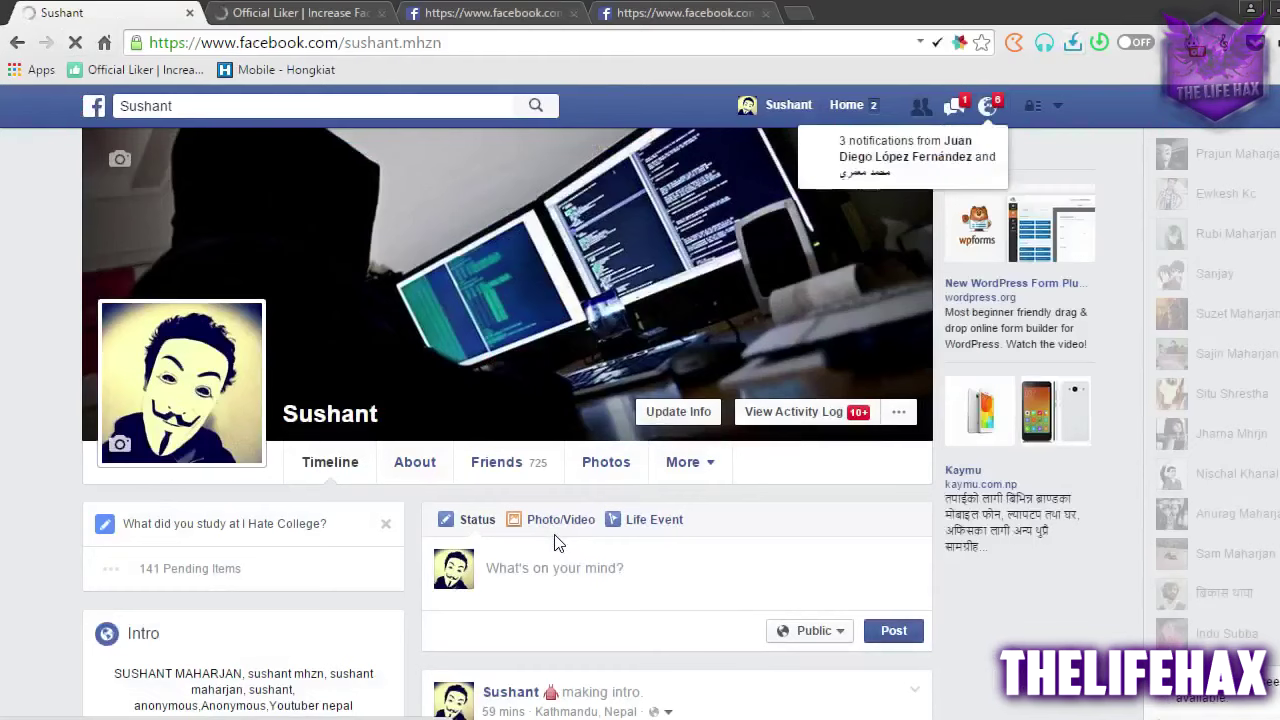
left_click(300, 13)
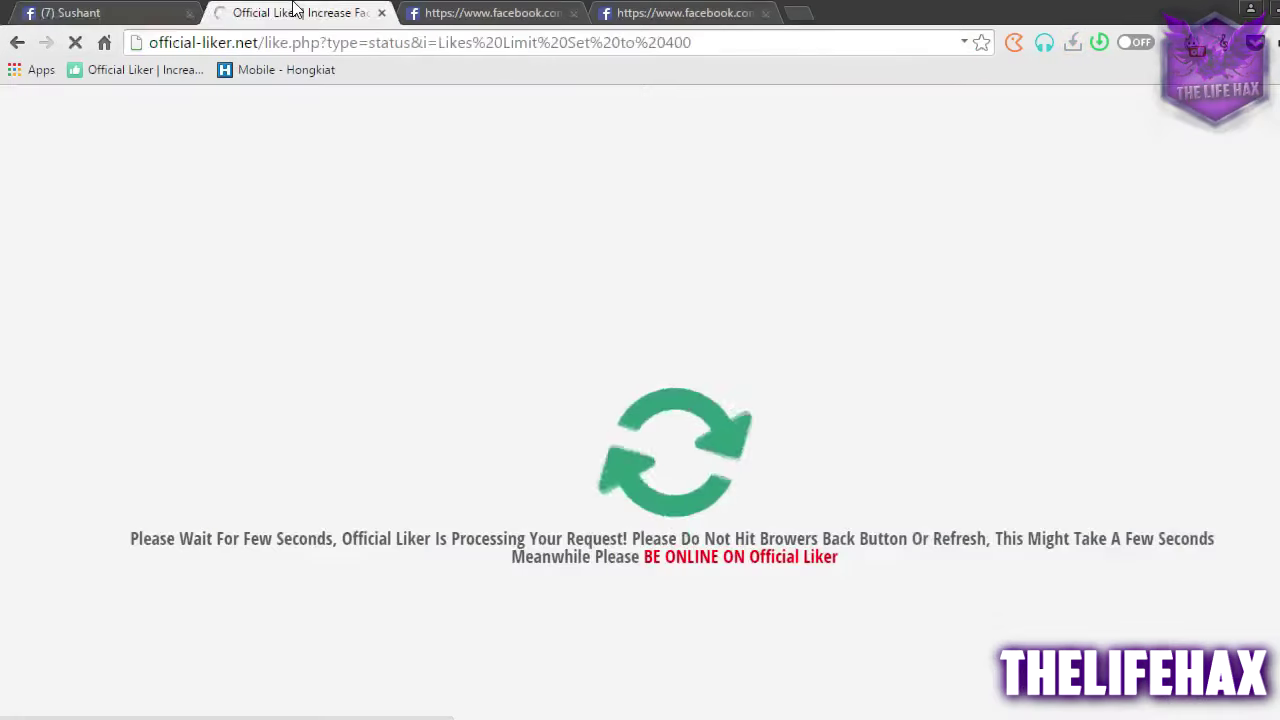
left_click(128, 10)
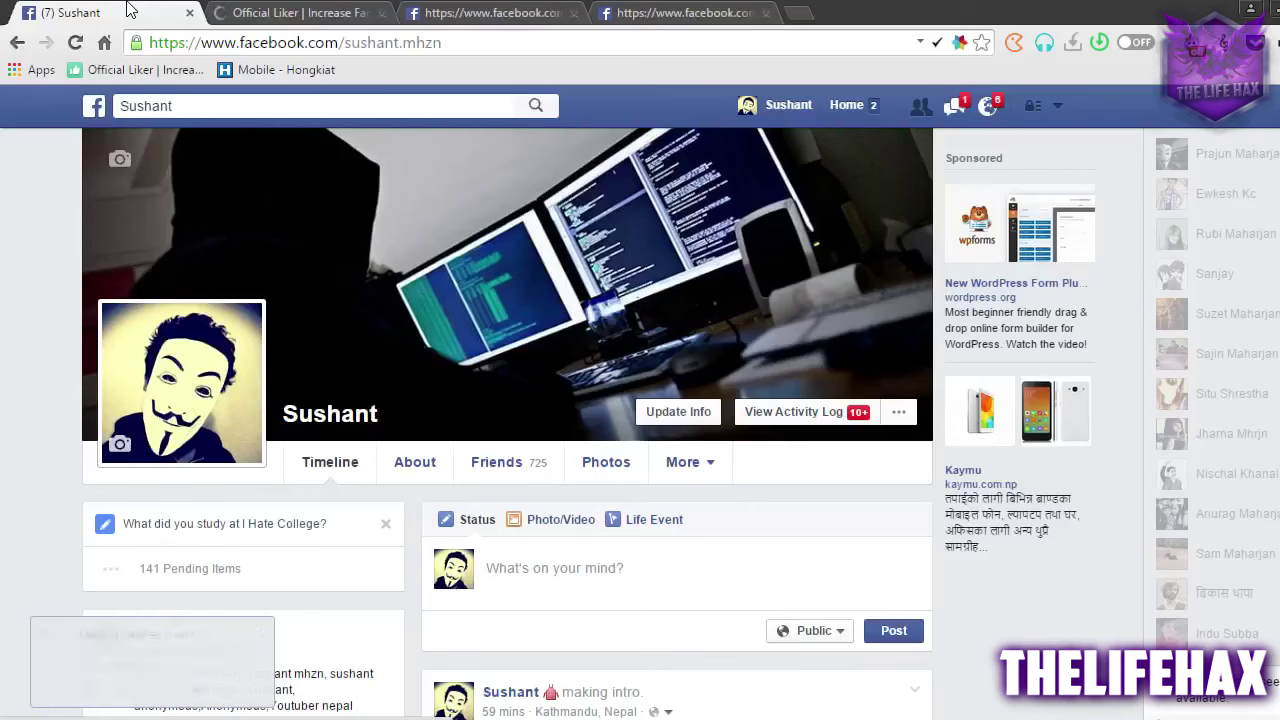
scroll(277, 466, "down", 8)
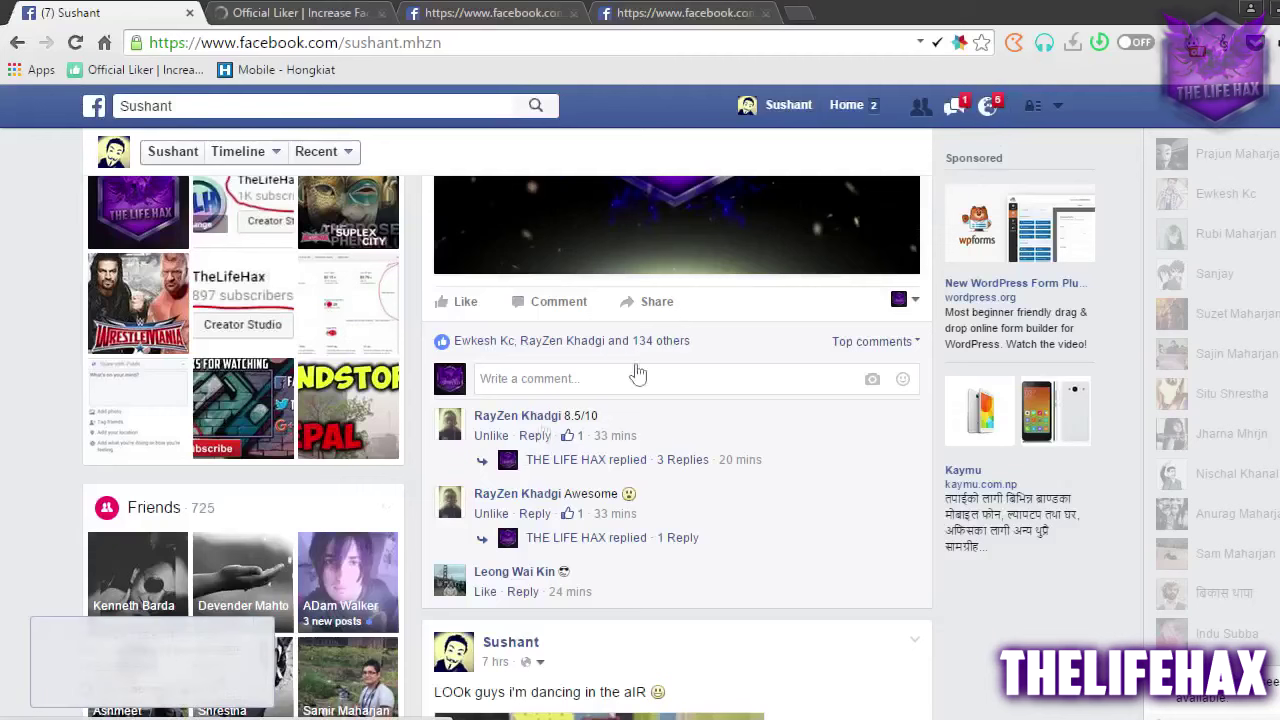
scroll(683, 483, "up", 3)
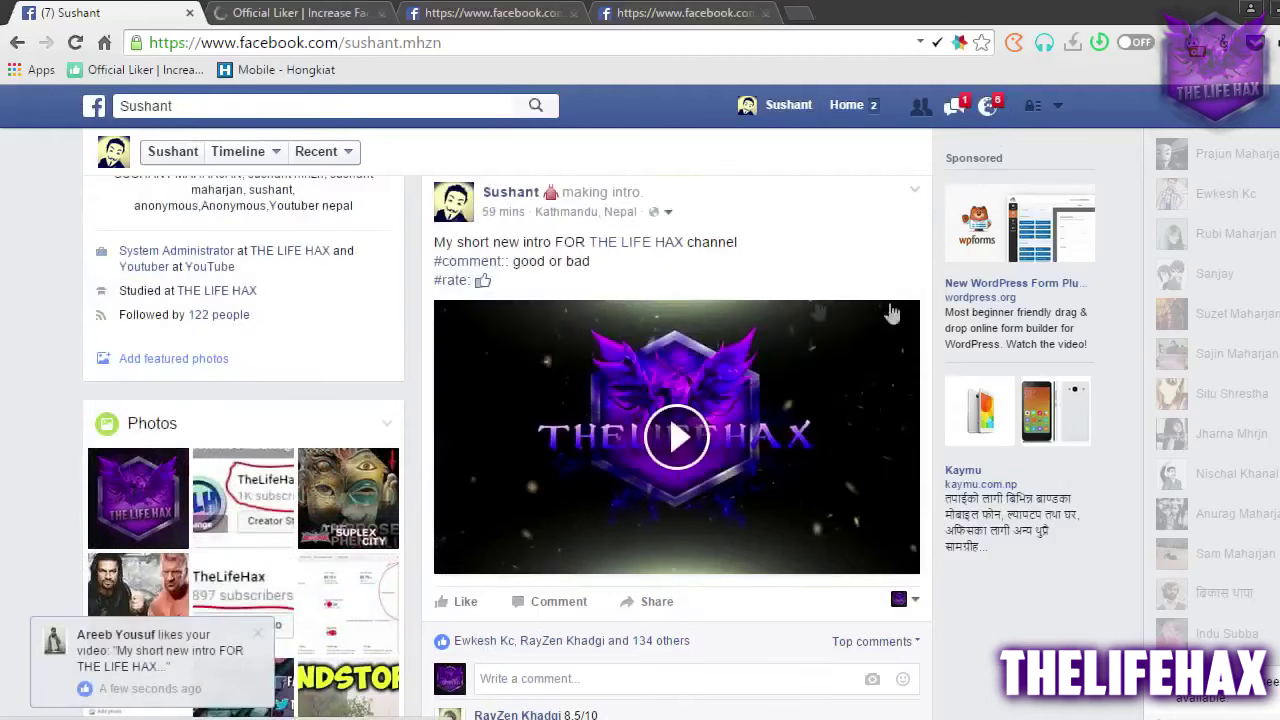
scroll(758, 420, "down", 3)
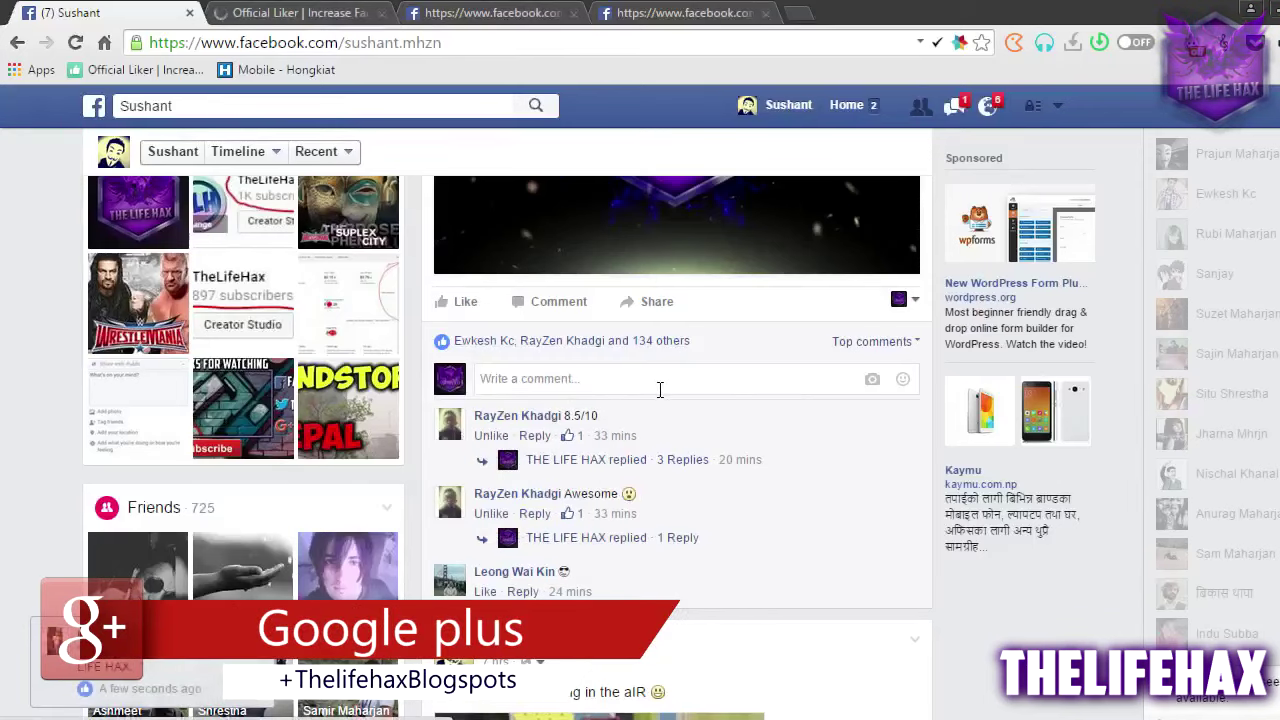
Reload the Facebook timeline again, look at the Official Liker page while it loads, and recheck the intro video's likes
left_click(76, 43)
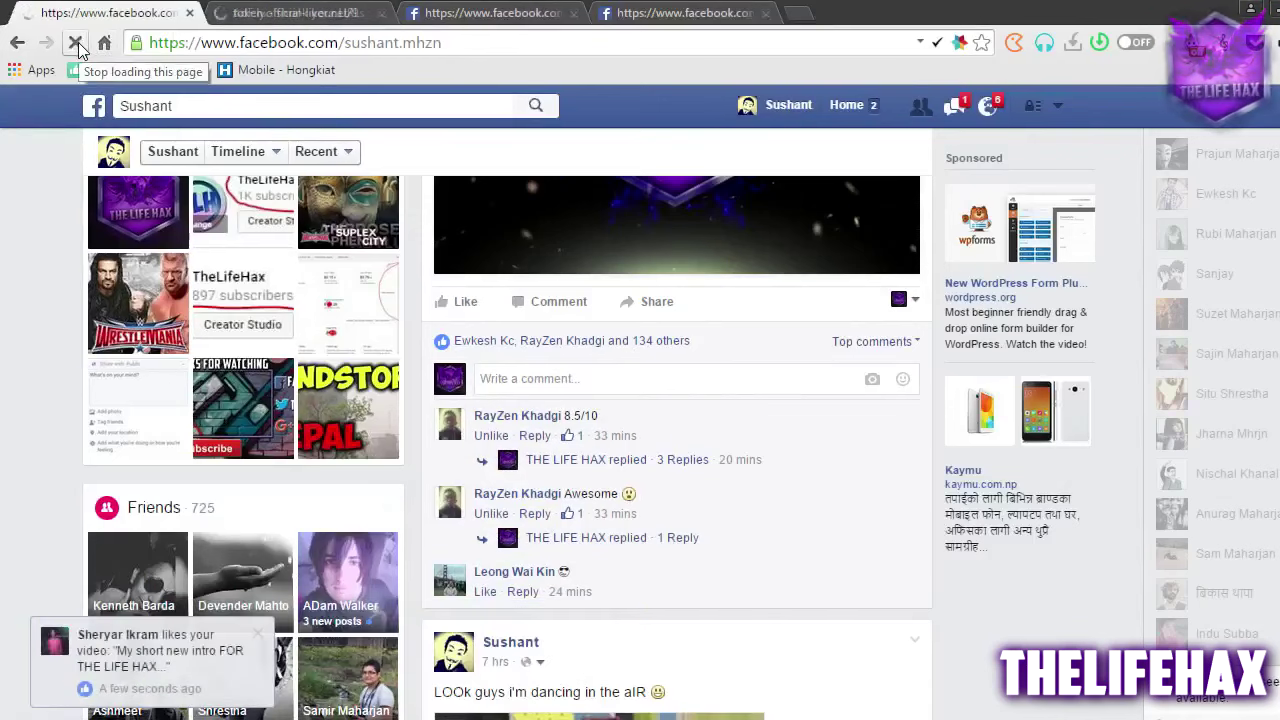
left_click(296, 11)
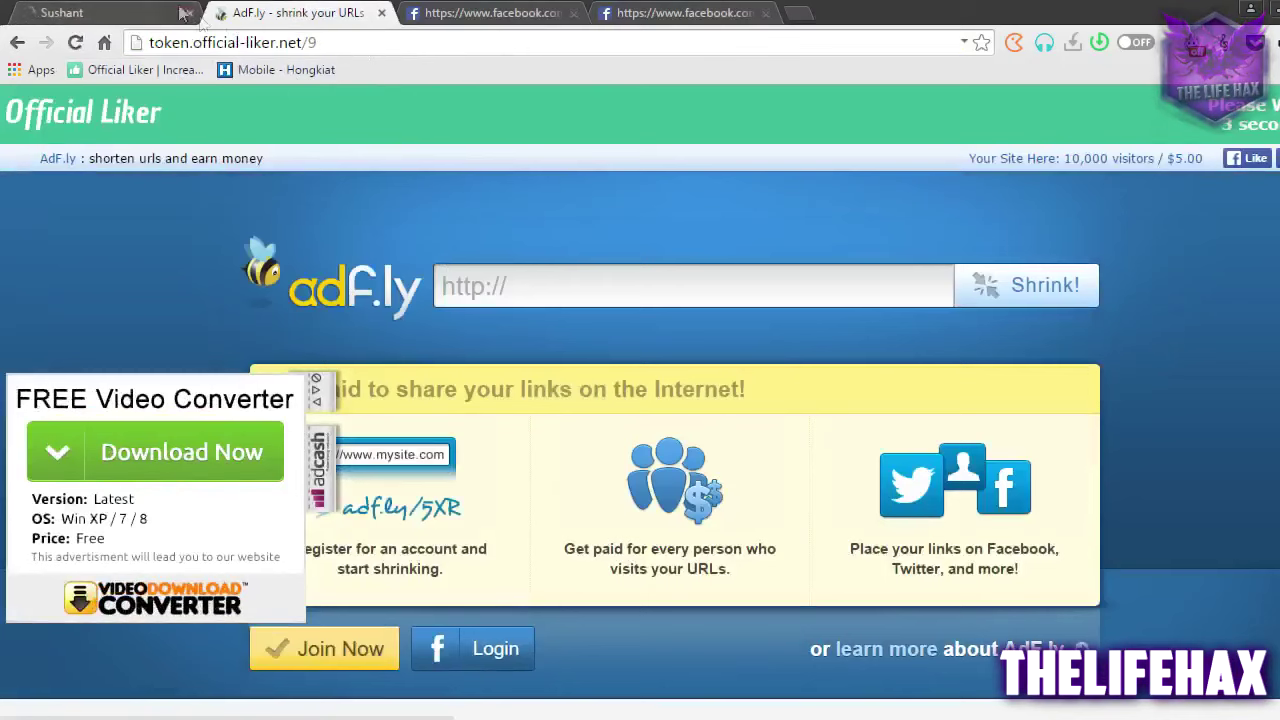
left_click(150, 12)
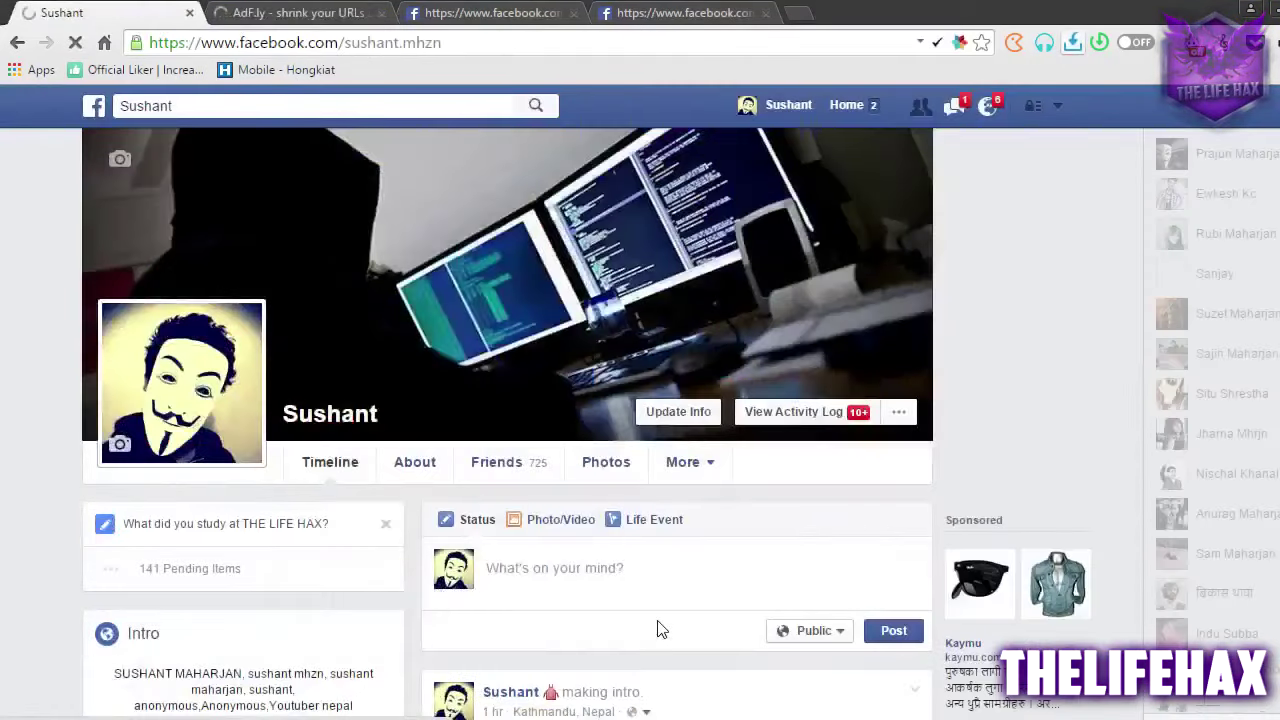
scroll(657, 628, "down", 7)
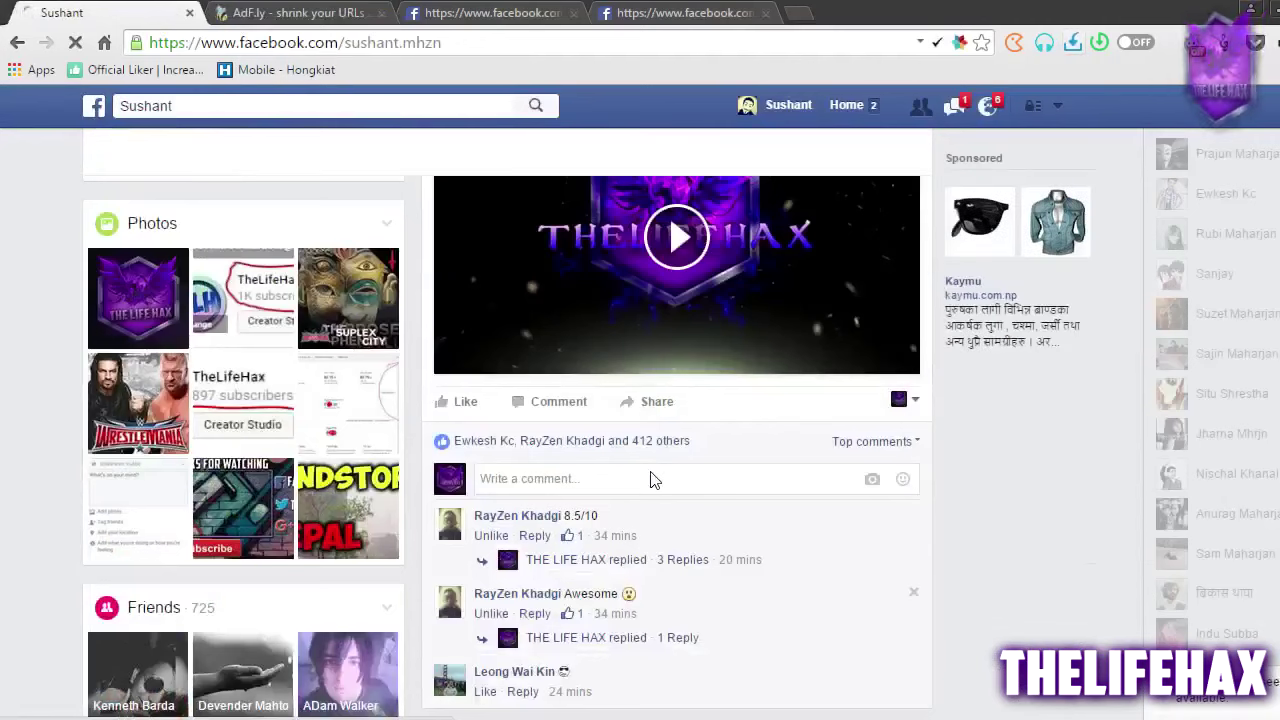
mouse_move(658, 452)
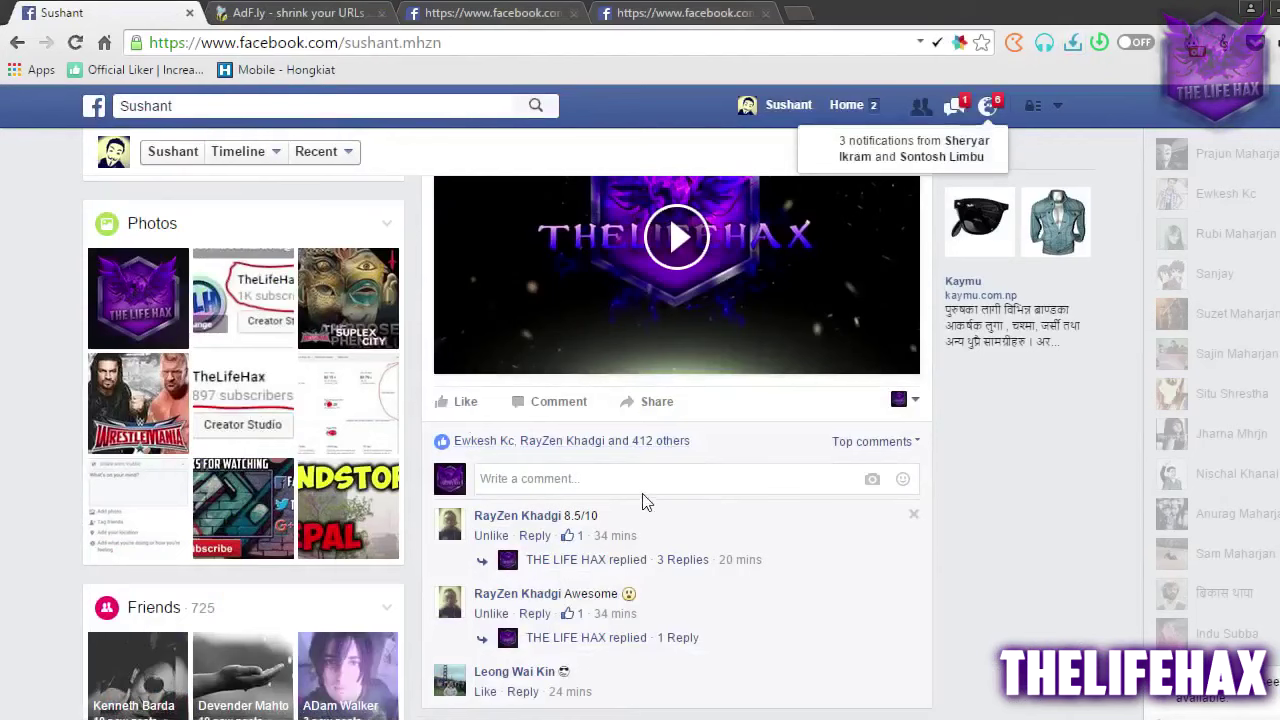
mouse_move(487, 410)
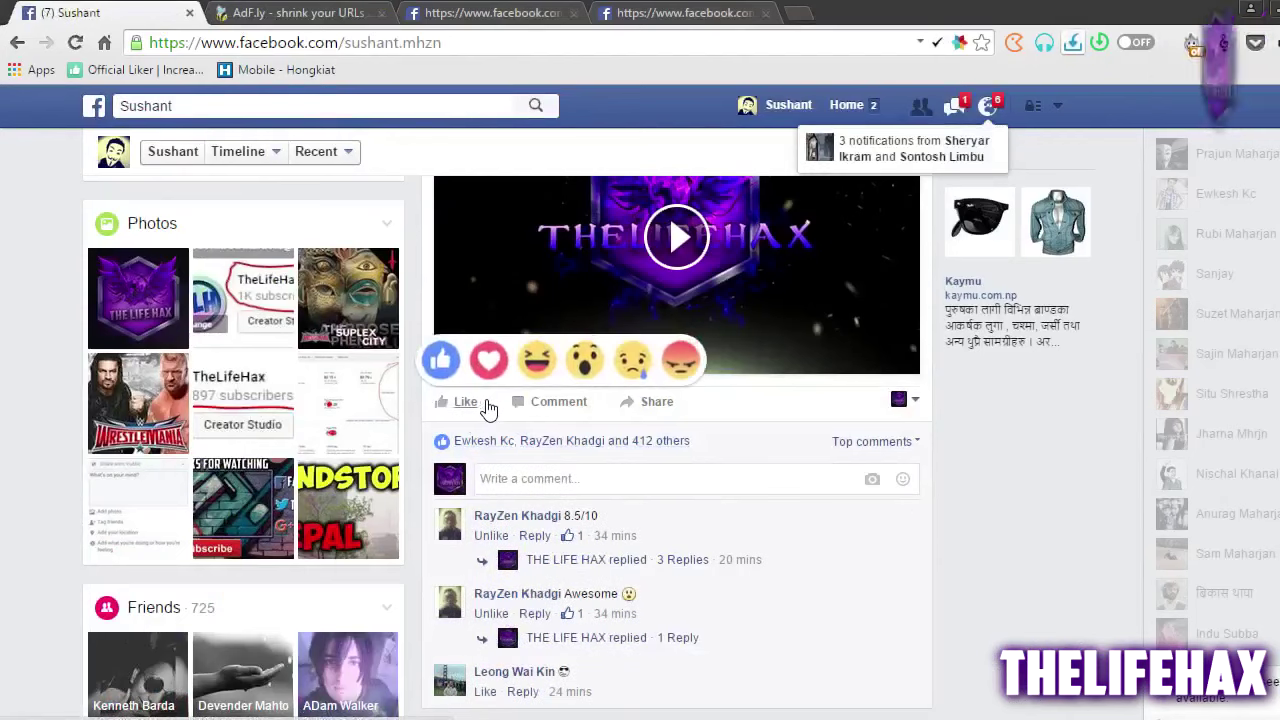